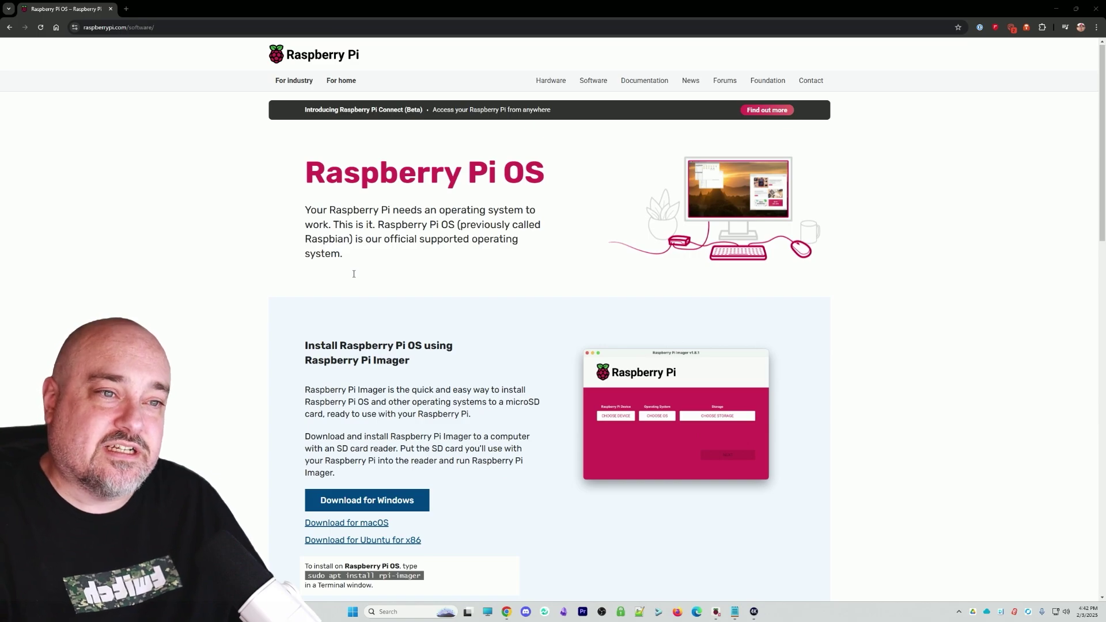
Step: Scroll the raspberrypi.com/software page down past the Imager downloads
{"action": "scroll", "coordinate": [354, 274], "scroll_direction": "down", "scroll_amount": 3}
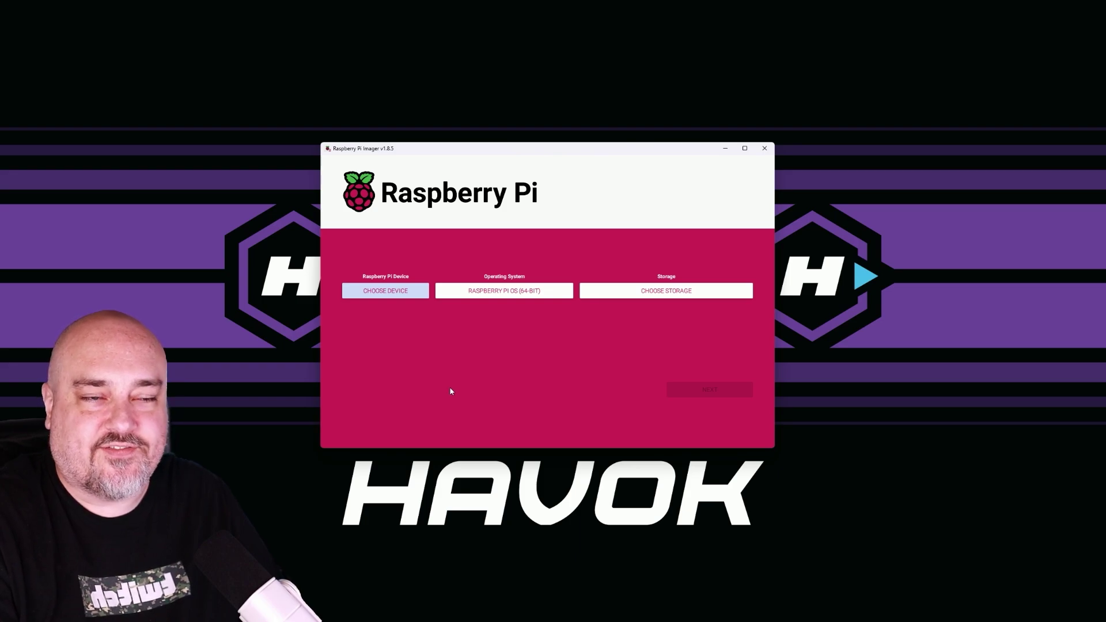
Step: Set the device to Raspberry Pi 5 and browse the Emulation and game OS category
{"action": "left_click", "coordinate": [387, 290]}
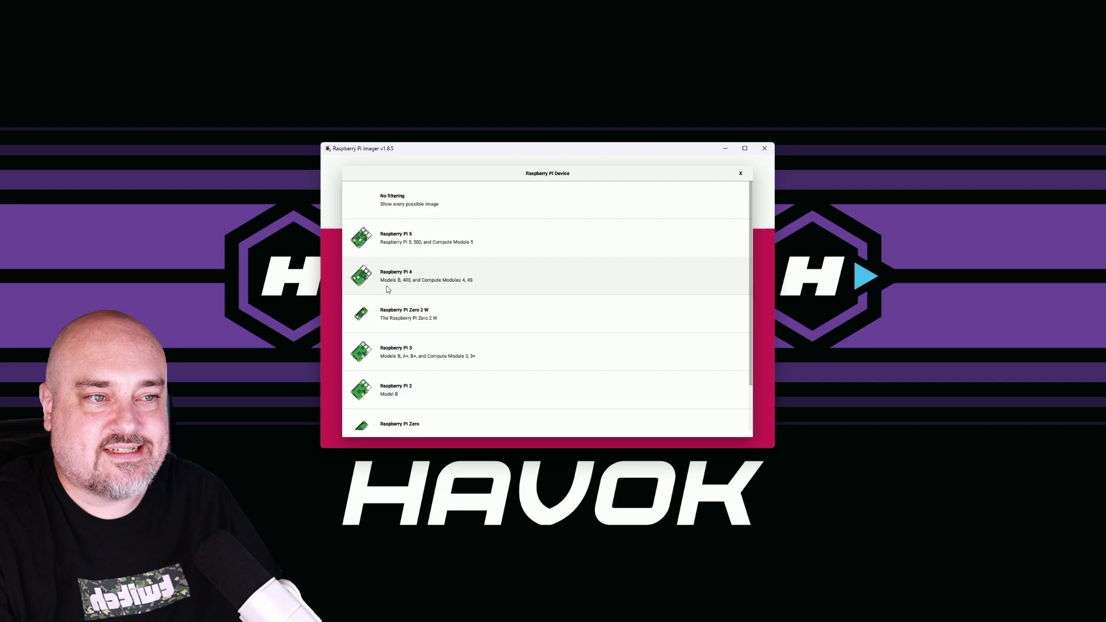
{"action": "left_click", "coordinate": [513, 246]}
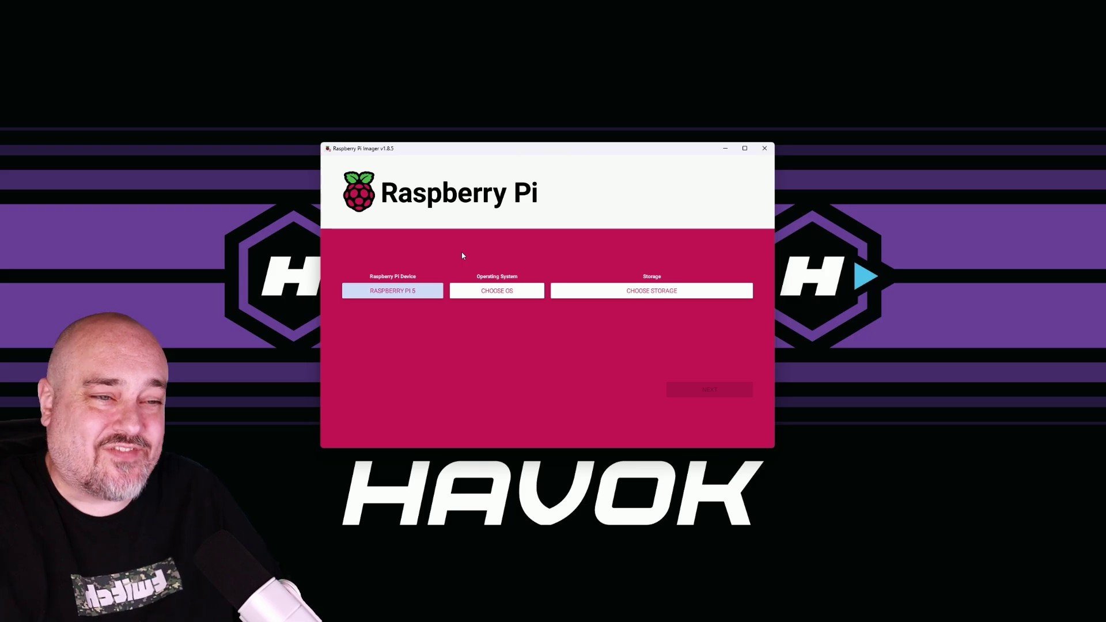
{"action": "left_click", "coordinate": [506, 296]}
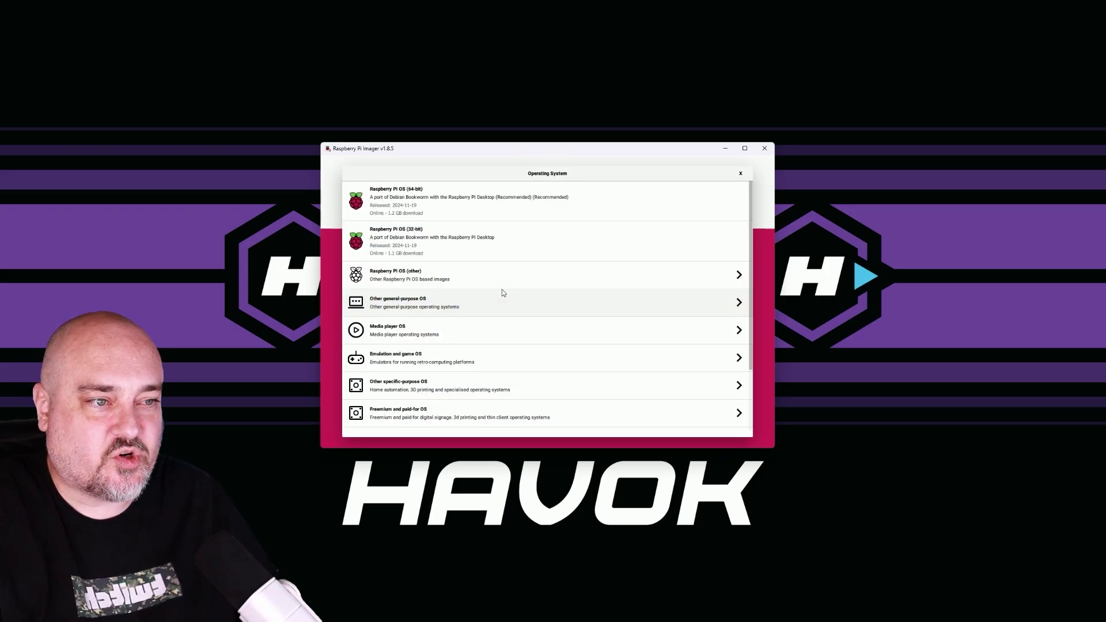
{"action": "left_click", "coordinate": [443, 363]}
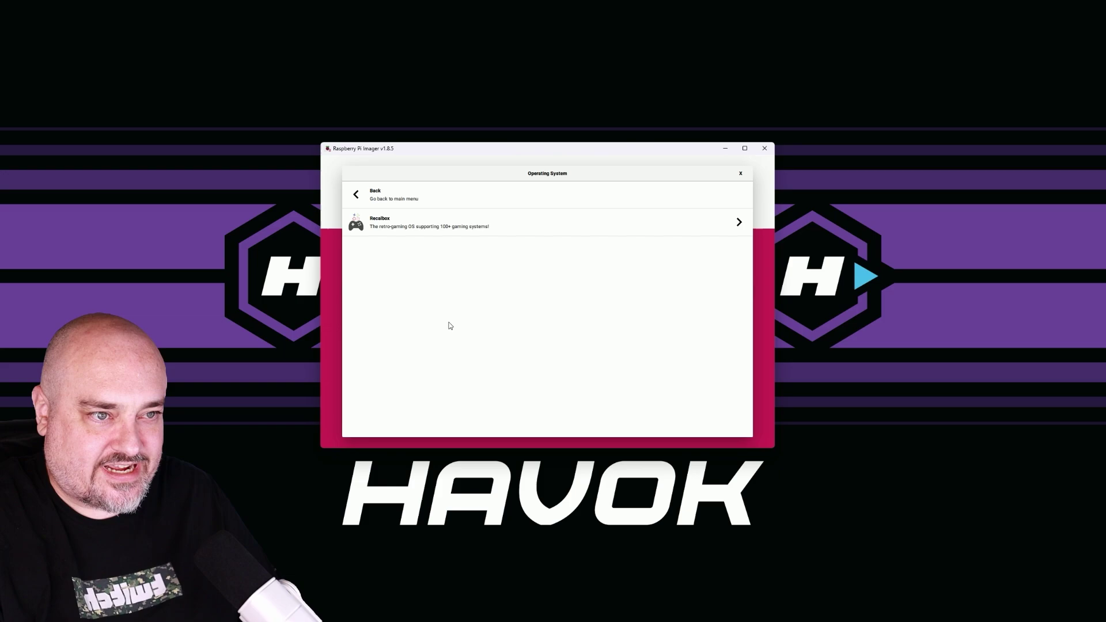
Step: Close the OS list and set the device filter to No filtering
{"action": "left_click", "coordinate": [376, 194]}
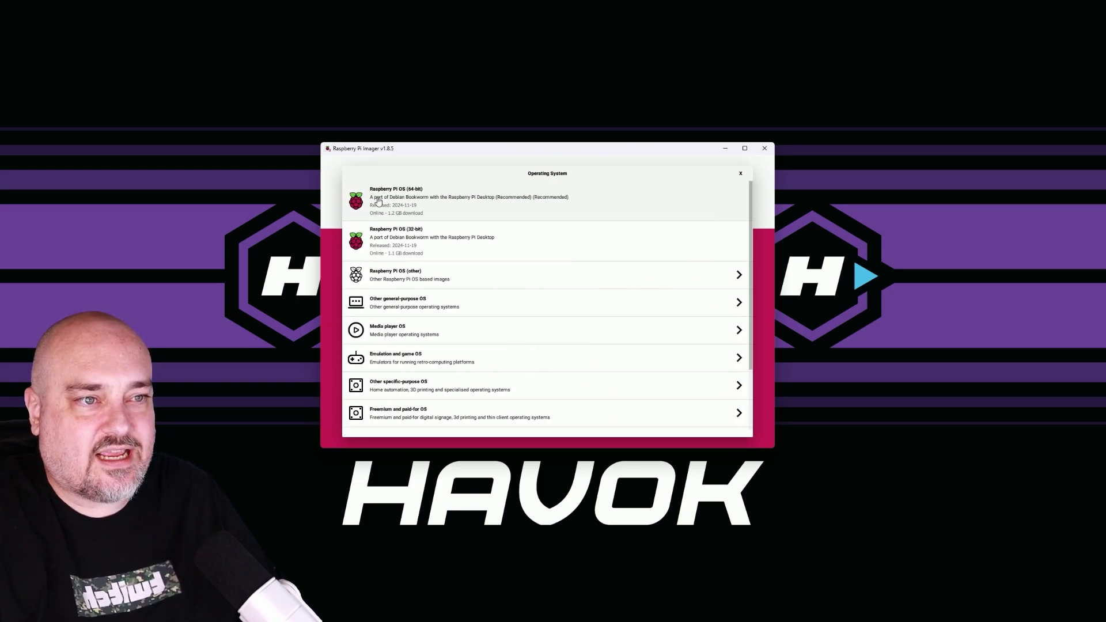
{"action": "left_click", "coordinate": [741, 174]}
{"action": "left_click", "coordinate": [429, 290]}
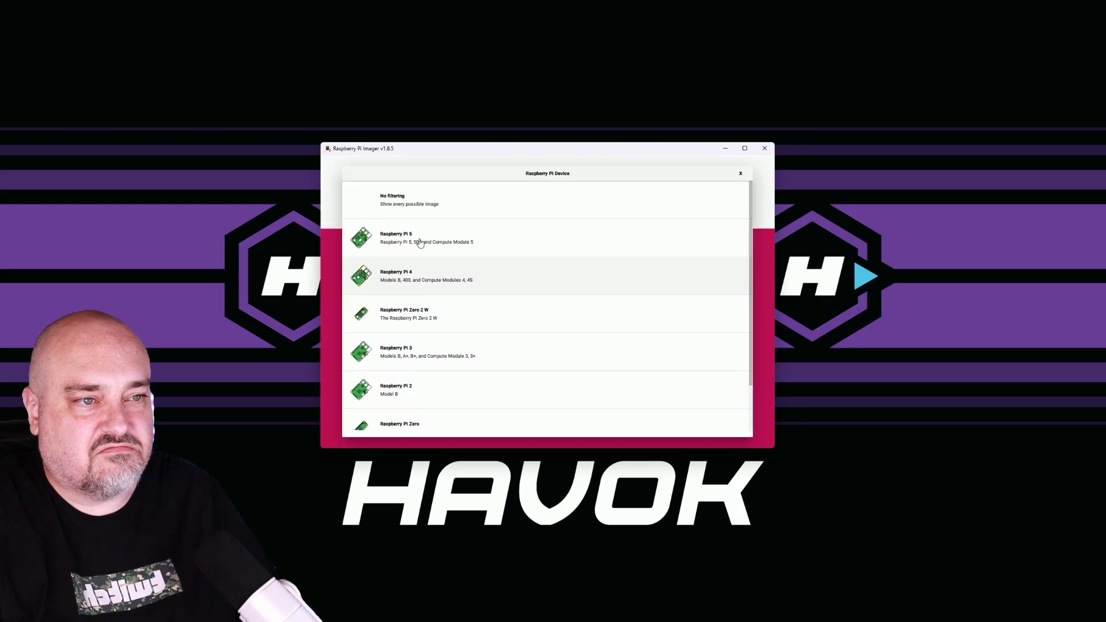
{"action": "left_click", "coordinate": [421, 208]}
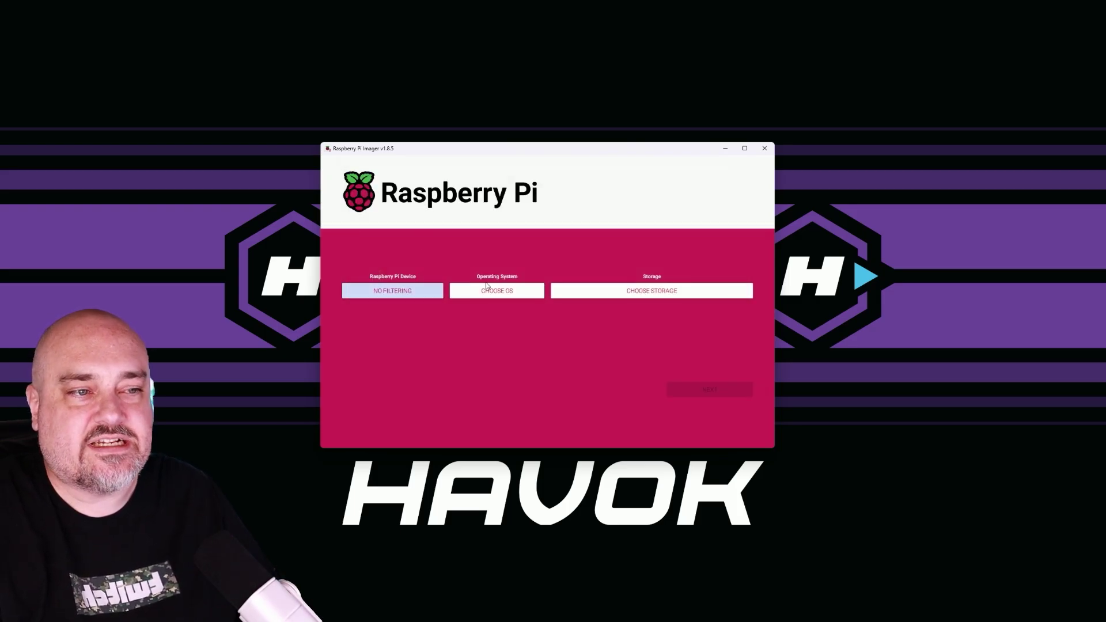
Step: Check the RetroPie images under Emulation and game OS, which stop at RPi 4/400
{"action": "left_click", "coordinate": [494, 294]}
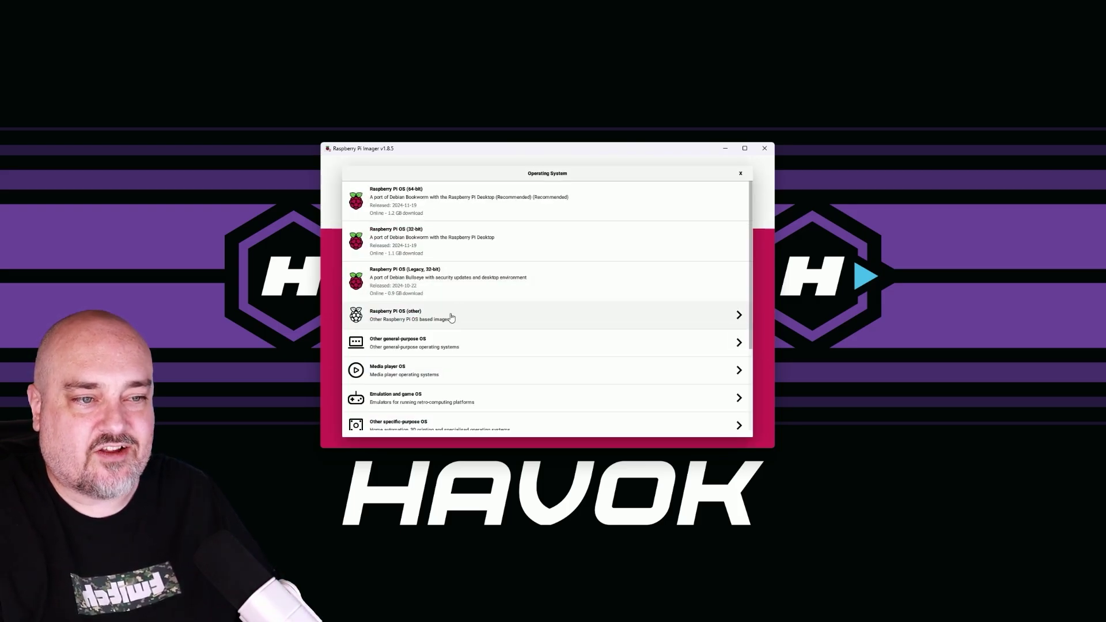
{"action": "left_click", "coordinate": [443, 399]}
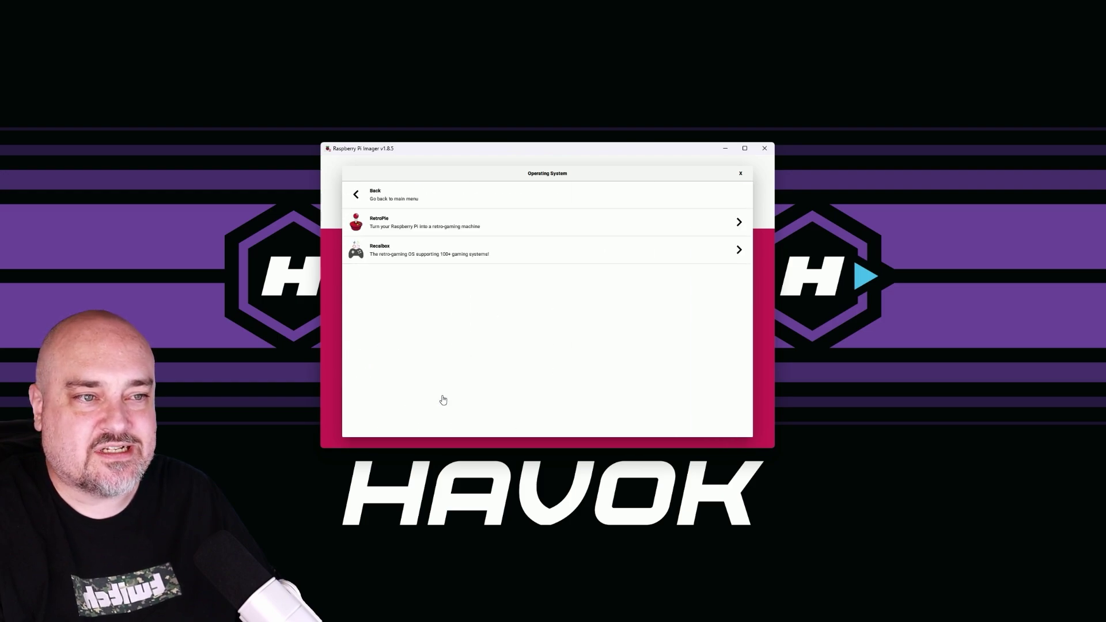
{"action": "left_click", "coordinate": [421, 229]}
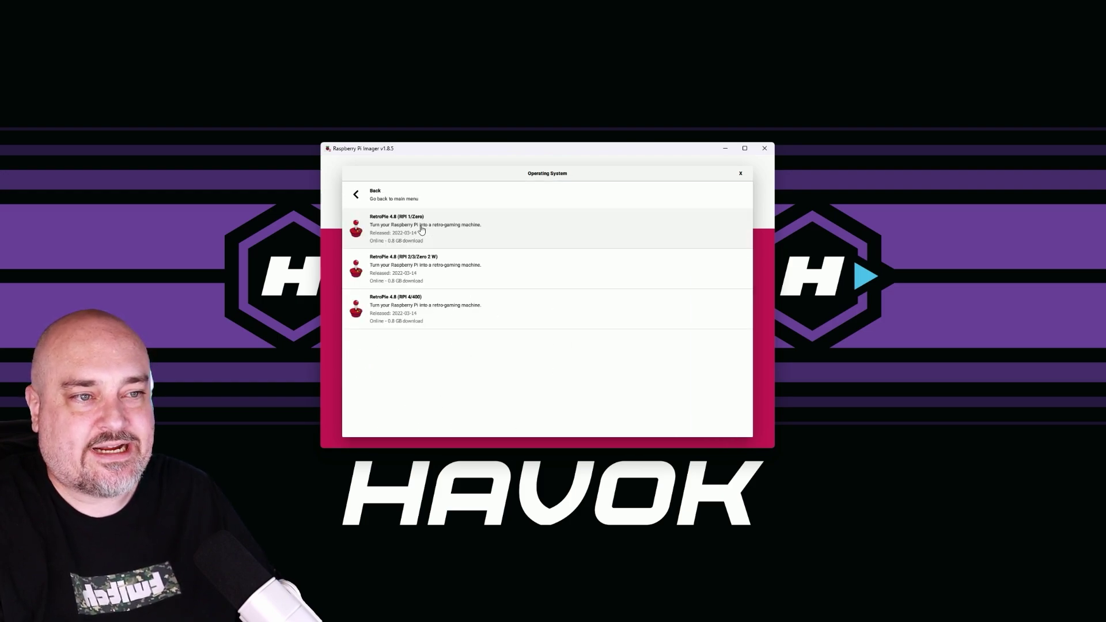
{"action": "left_click", "coordinate": [374, 196]}
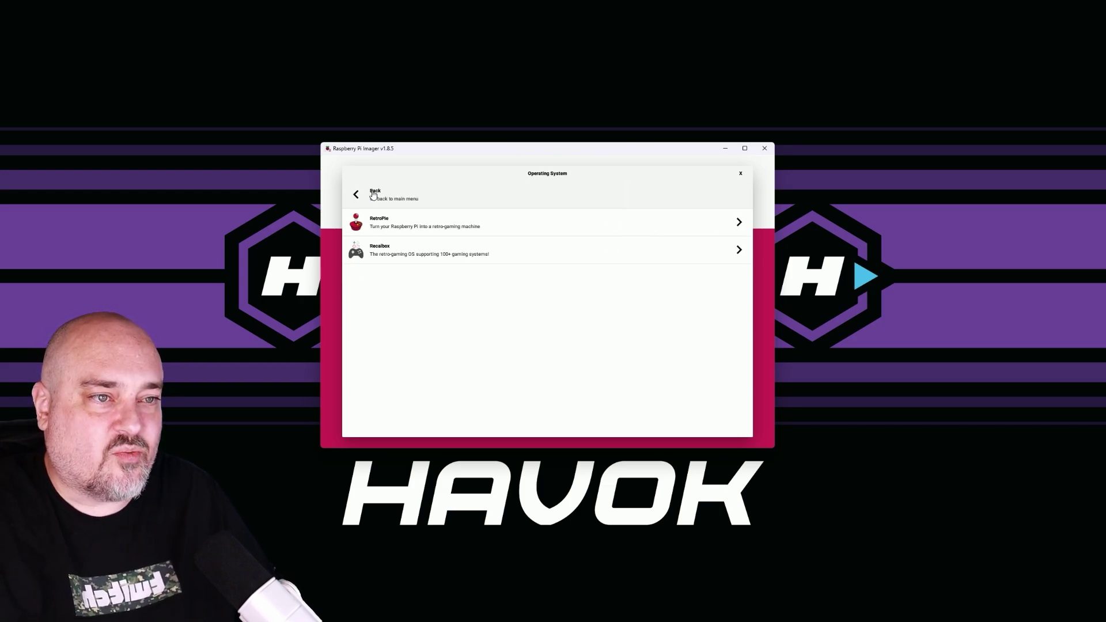
{"action": "left_click", "coordinate": [374, 195]}
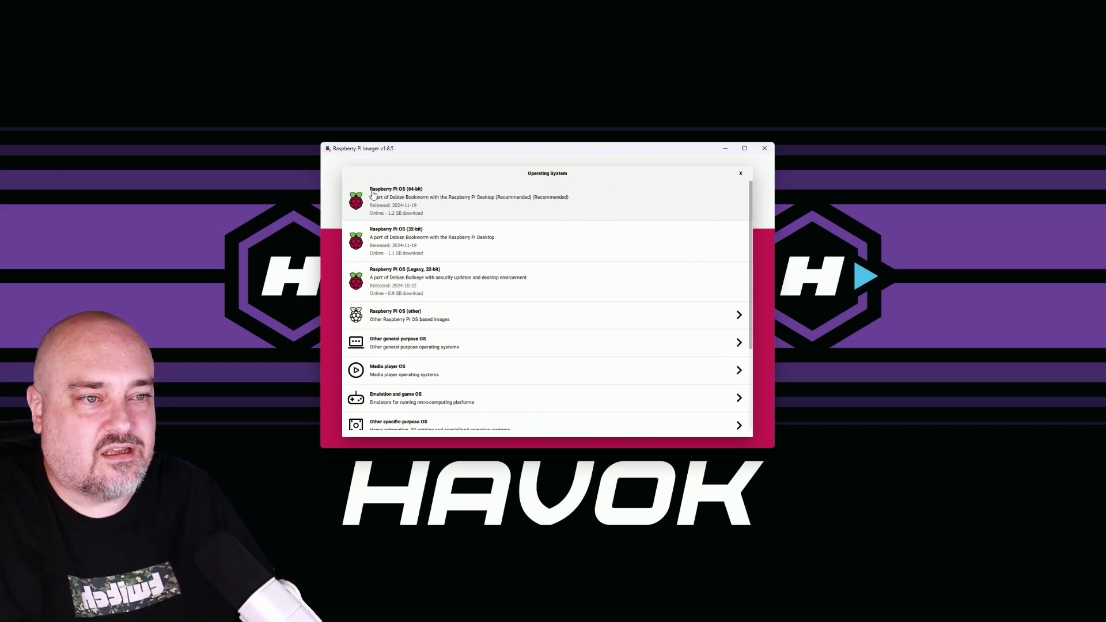
{"action": "left_click", "coordinate": [740, 175]}
{"action": "left_click", "coordinate": [401, 296]}
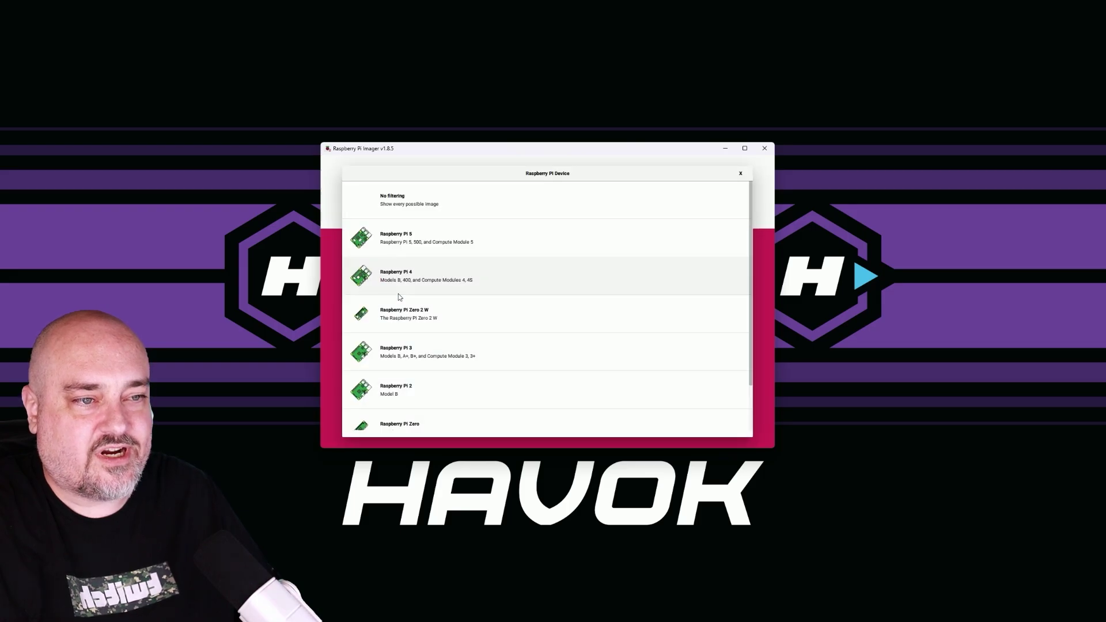
Step: Re-select Raspberry Pi 5, glance at Emulation and game OS, then pick Raspberry Pi OS (64-bit)
{"action": "left_click", "coordinate": [426, 240]}
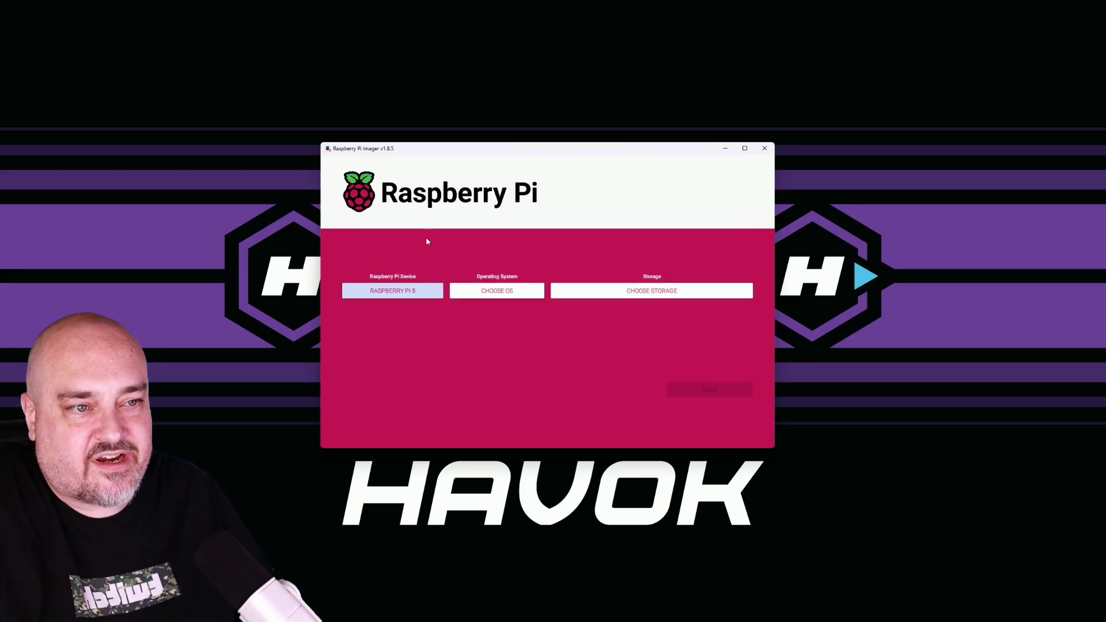
{"action": "left_click", "coordinate": [498, 292]}
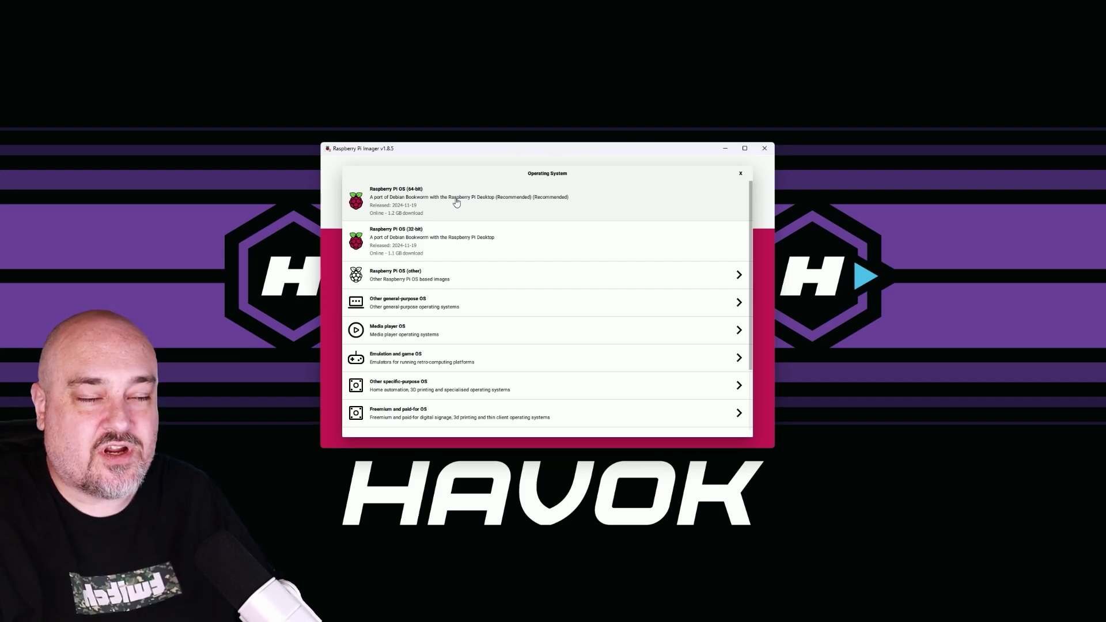
{"action": "left_click", "coordinate": [451, 359]}
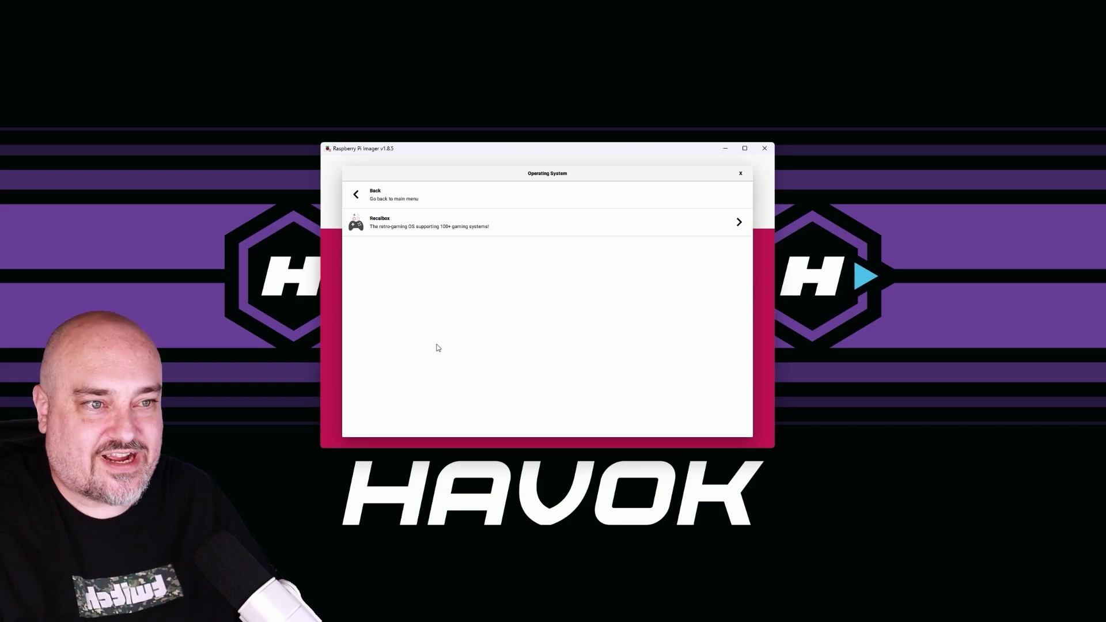
{"action": "left_click", "coordinate": [398, 203]}
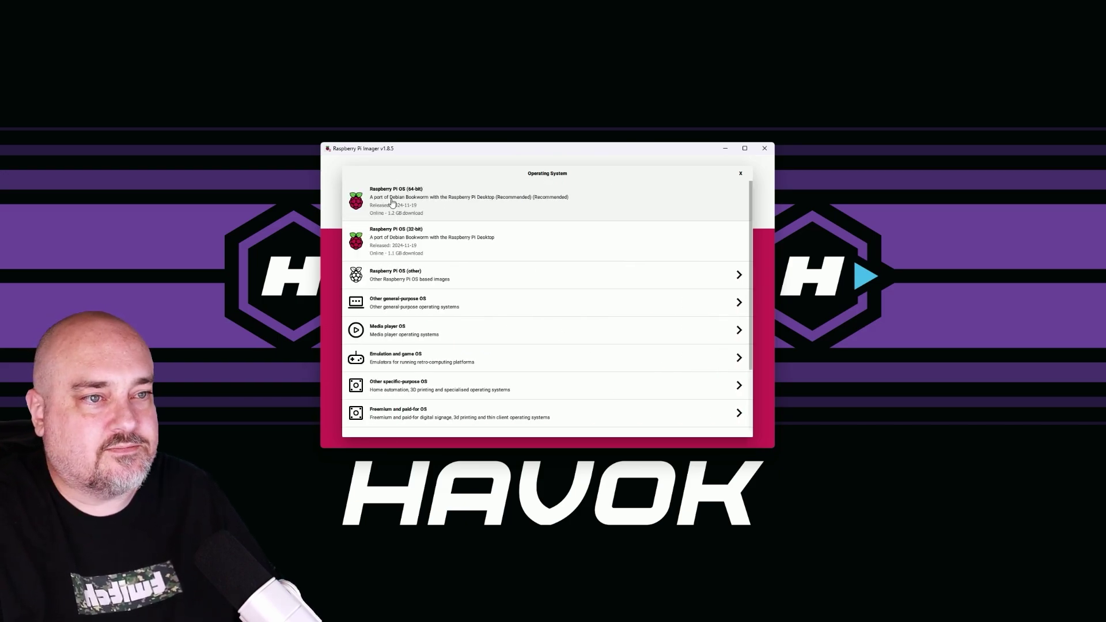
{"action": "left_click", "coordinate": [442, 208]}
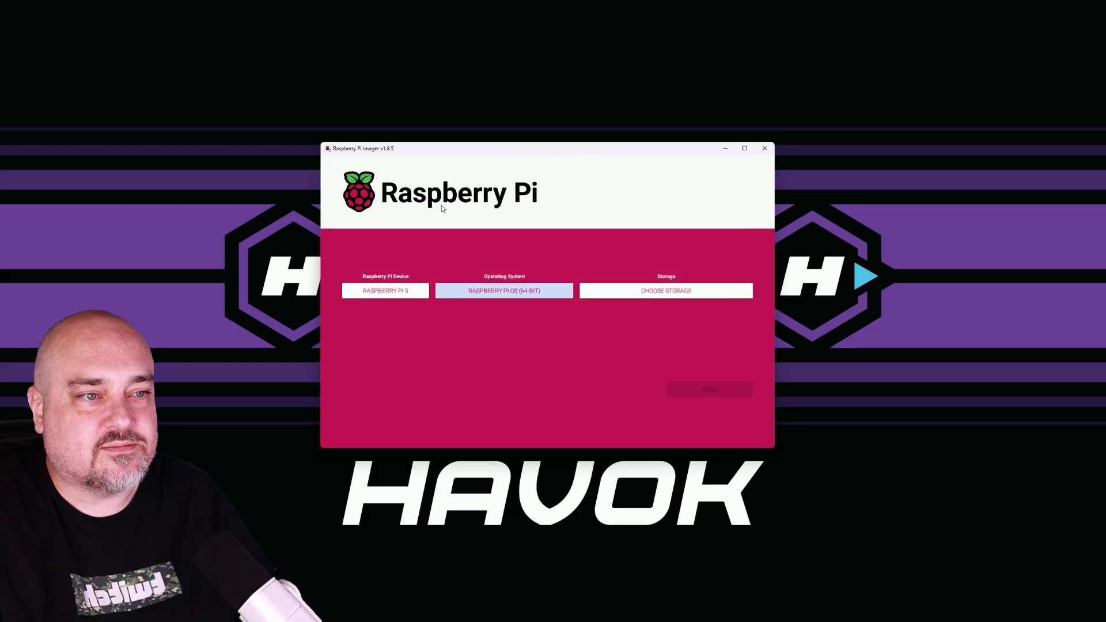
Step: Write the OS to the Generic MassStorageClass USB Device, skipping customisation and confirming the erase
{"action": "left_click", "coordinate": [662, 293]}
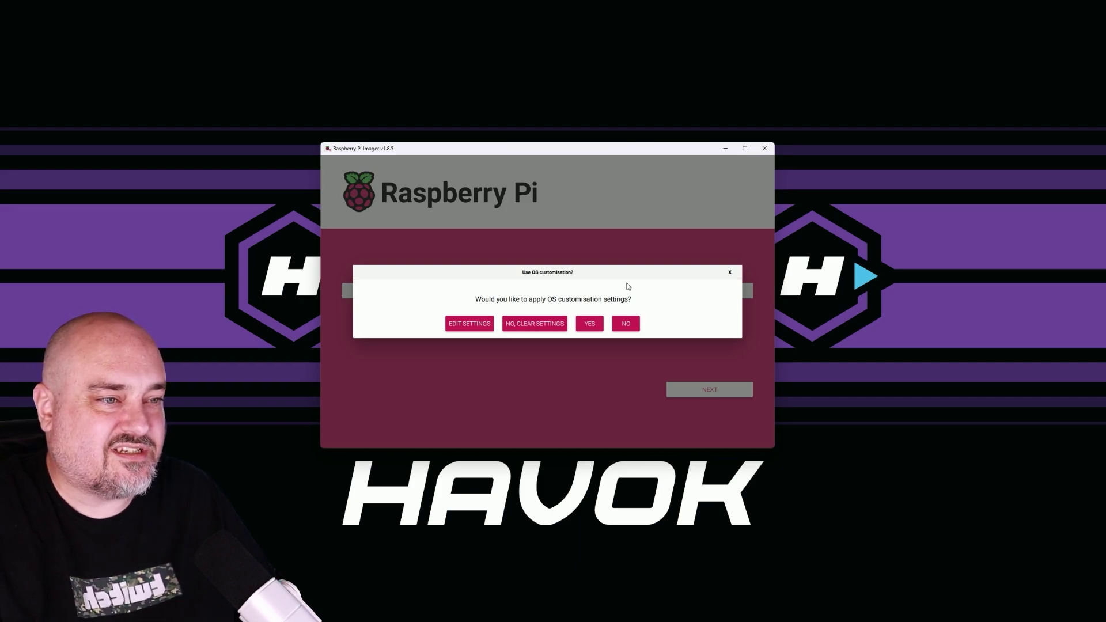
{"action": "left_click", "coordinate": [632, 327]}
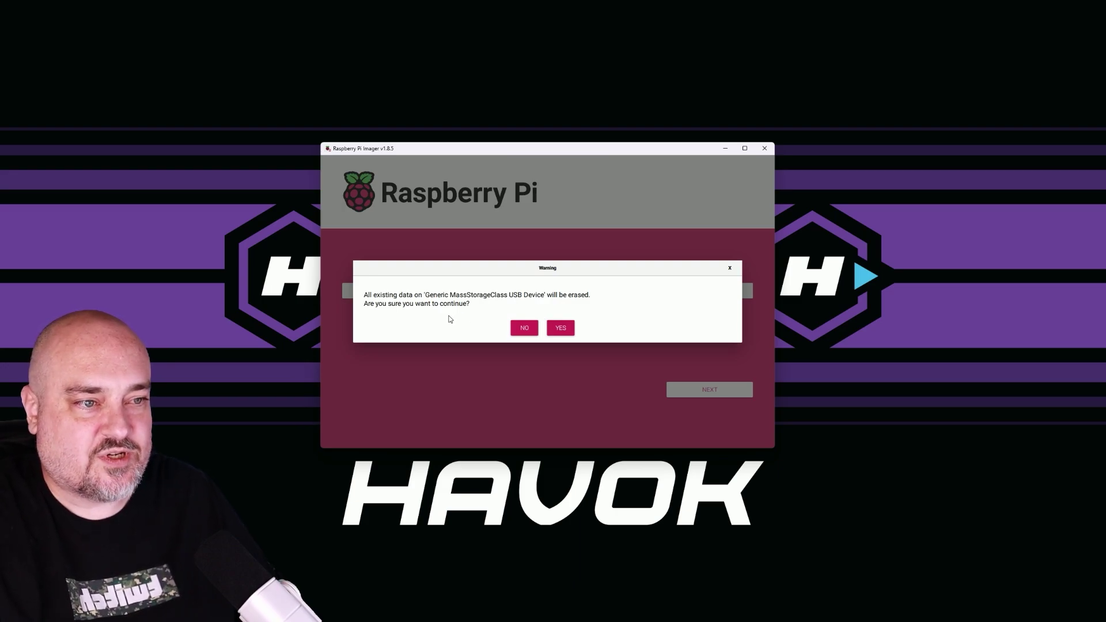
{"action": "left_click", "coordinate": [564, 328]}
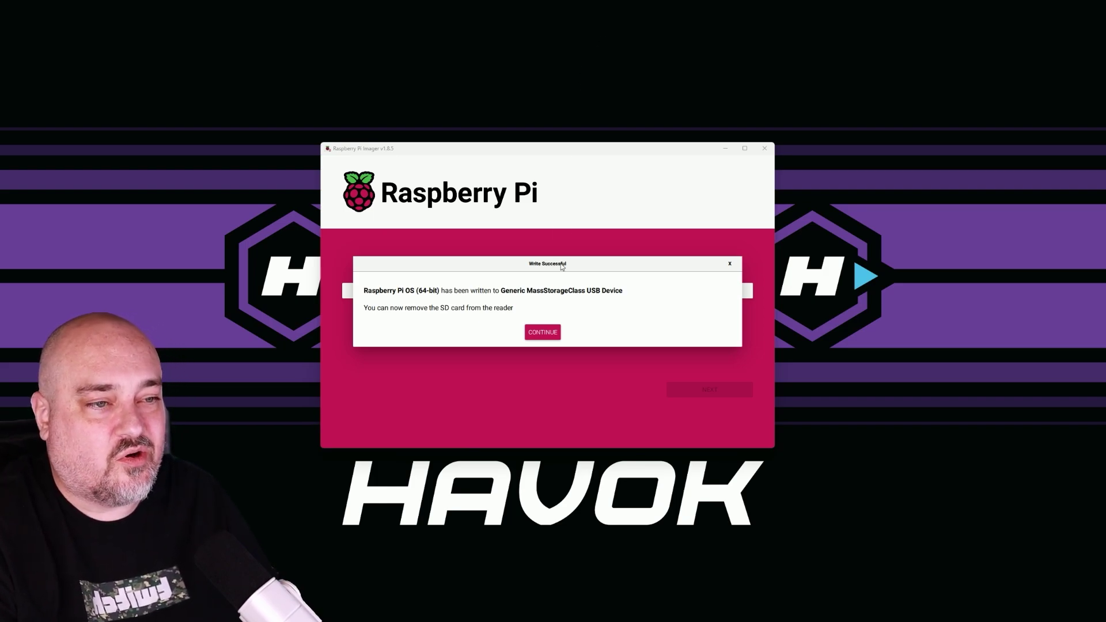
{"action": "left_click", "coordinate": [544, 333]}
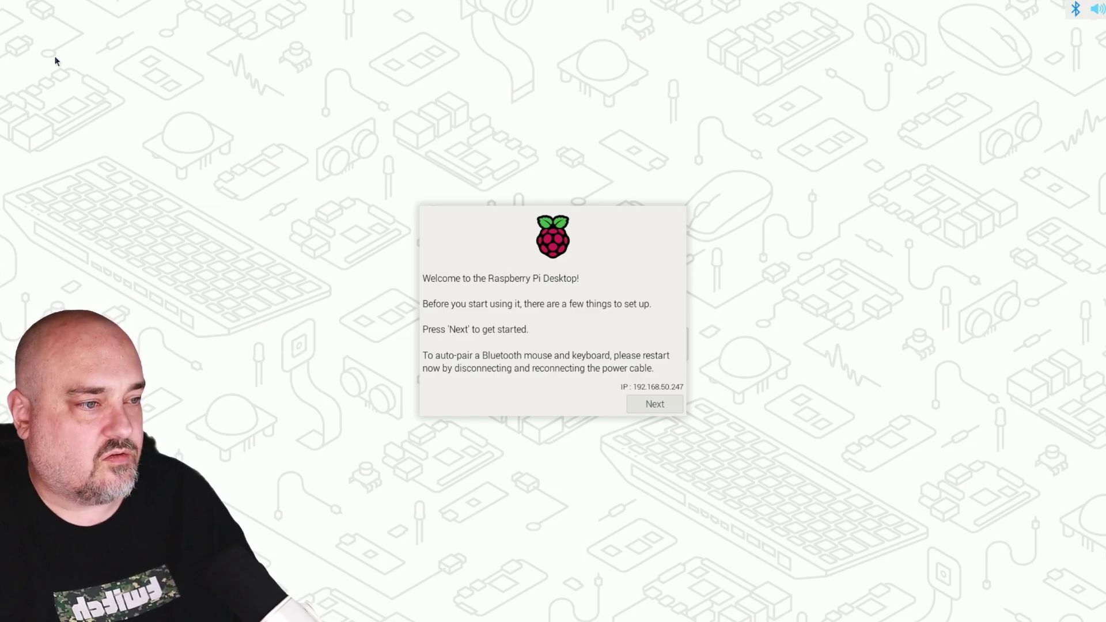
Step: Advance the welcome wizard and accept the country settings to continue setup
{"action": "key", "text": "Return"}
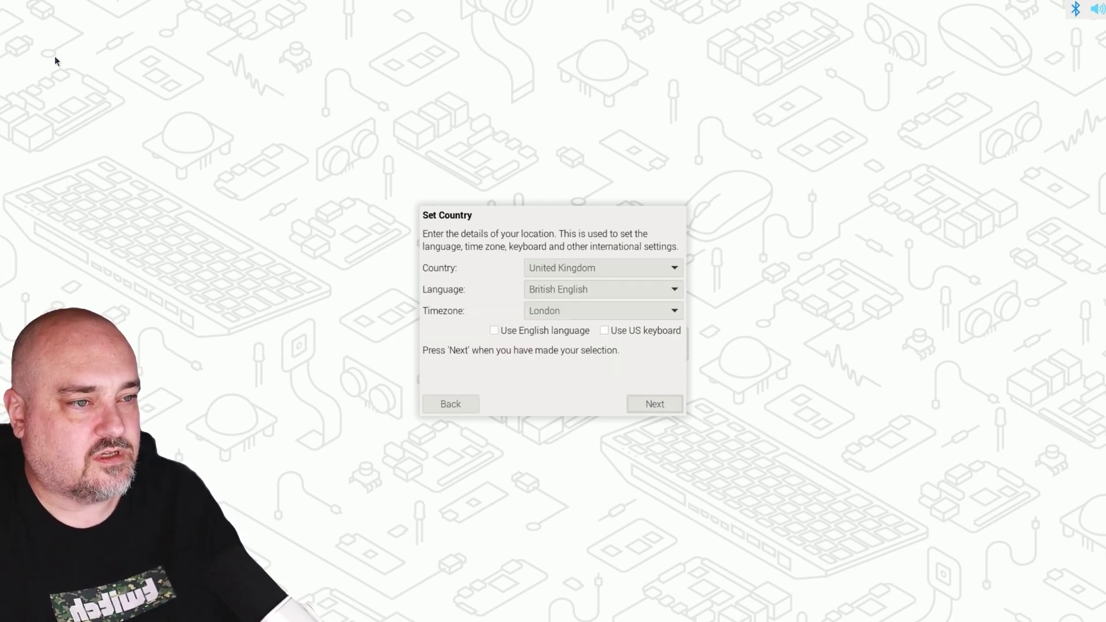
{"action": "key", "text": "Tab"}
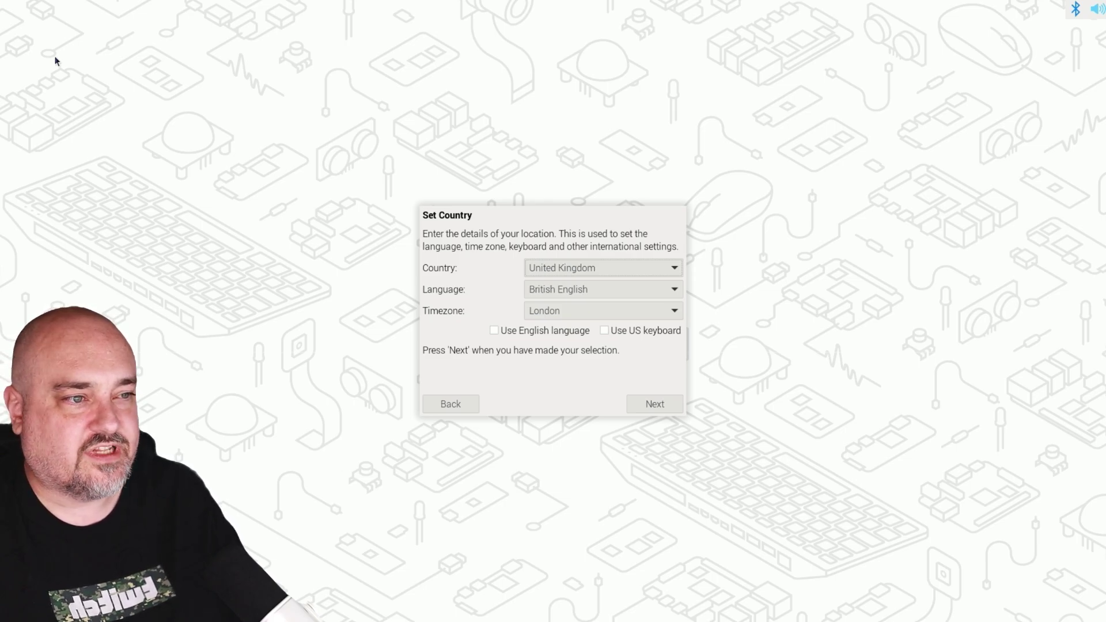
{"action": "key", "text": "Return"}
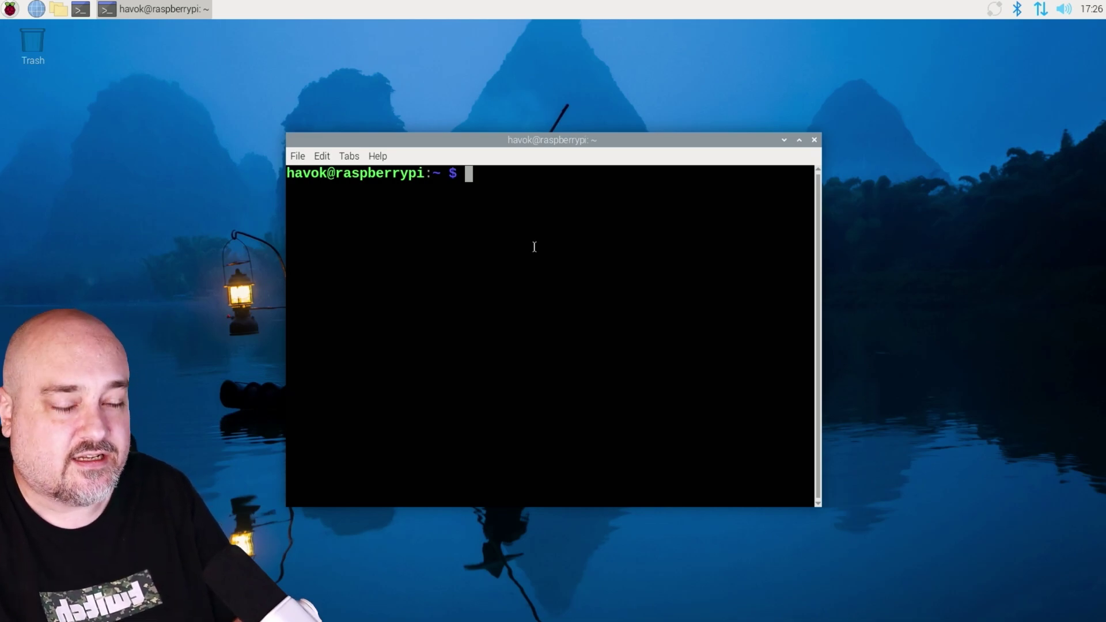
Step: Run 'sudo apt update' and 'sudo apt upgrade -y', then clear the terminal
{"action": "type", "text": "sudo"}
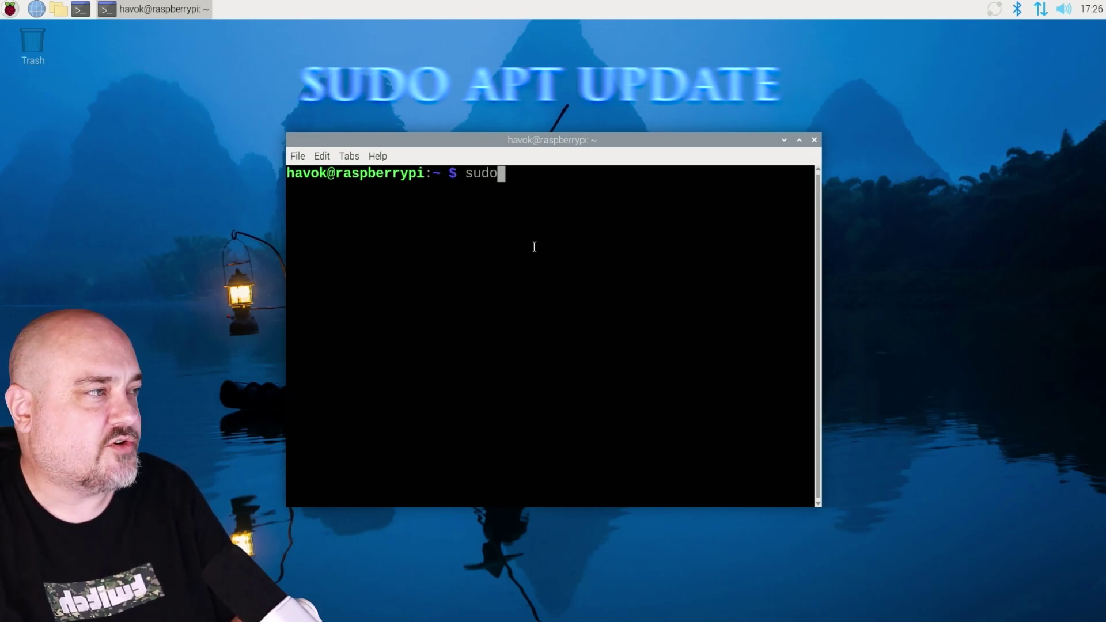
{"action": "type", "text": " apt update"}
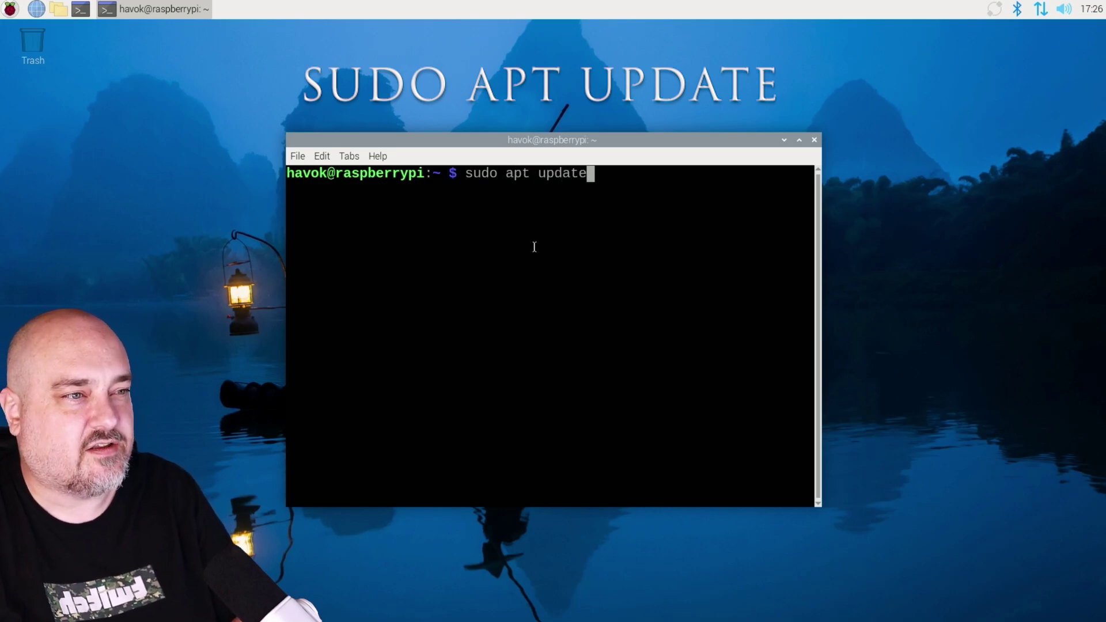
{"action": "key", "text": "Return"}
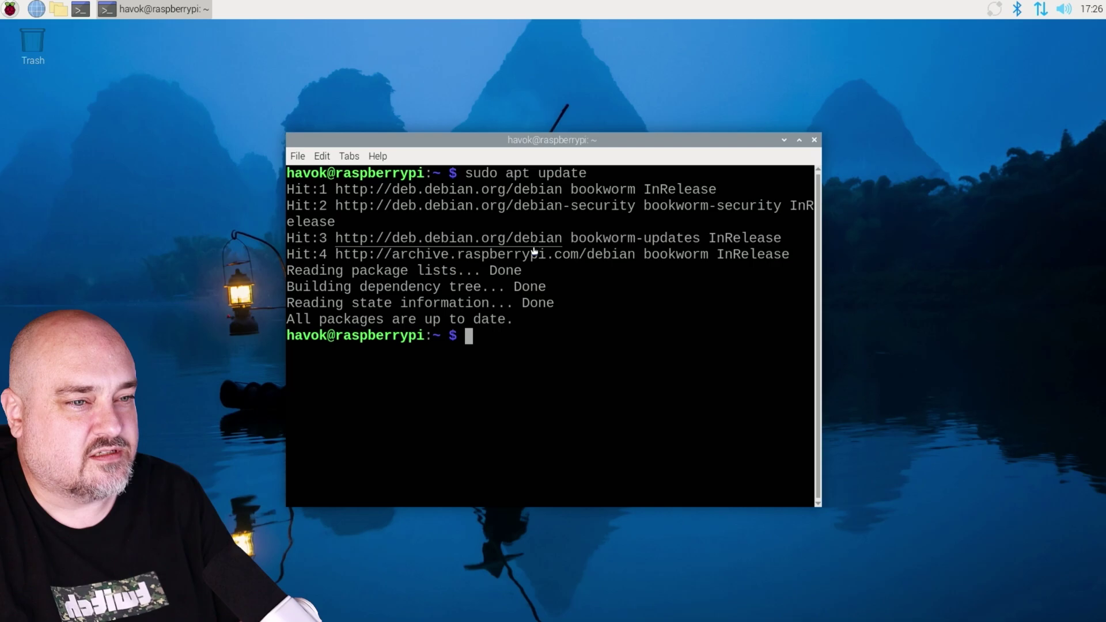
{"action": "type", "text": "sudo a"}
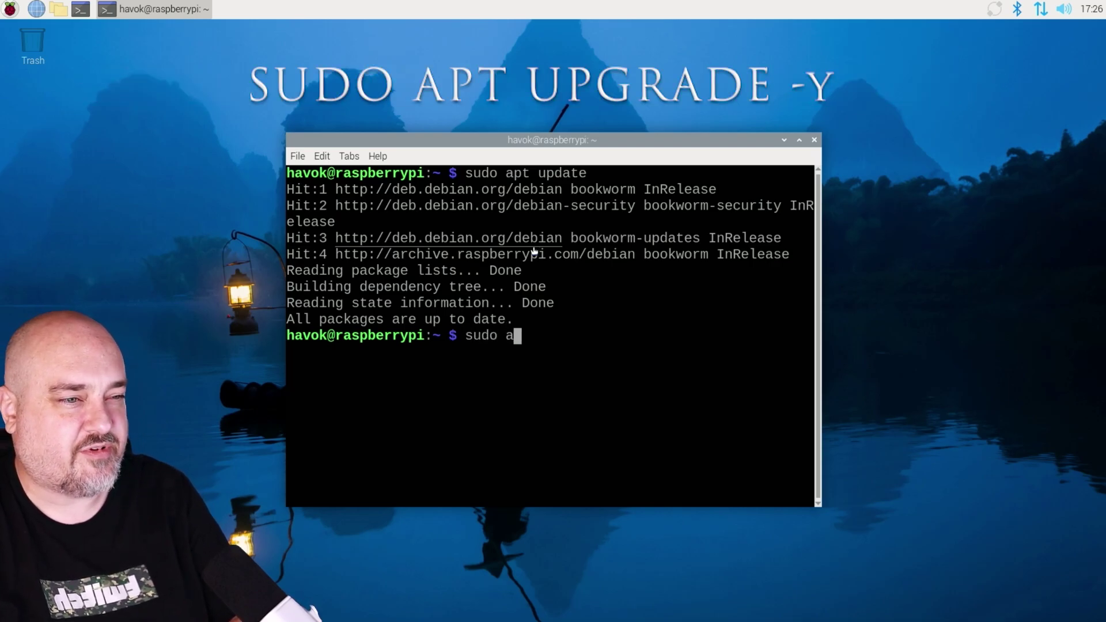
{"action": "type", "text": "pt upgrade "}
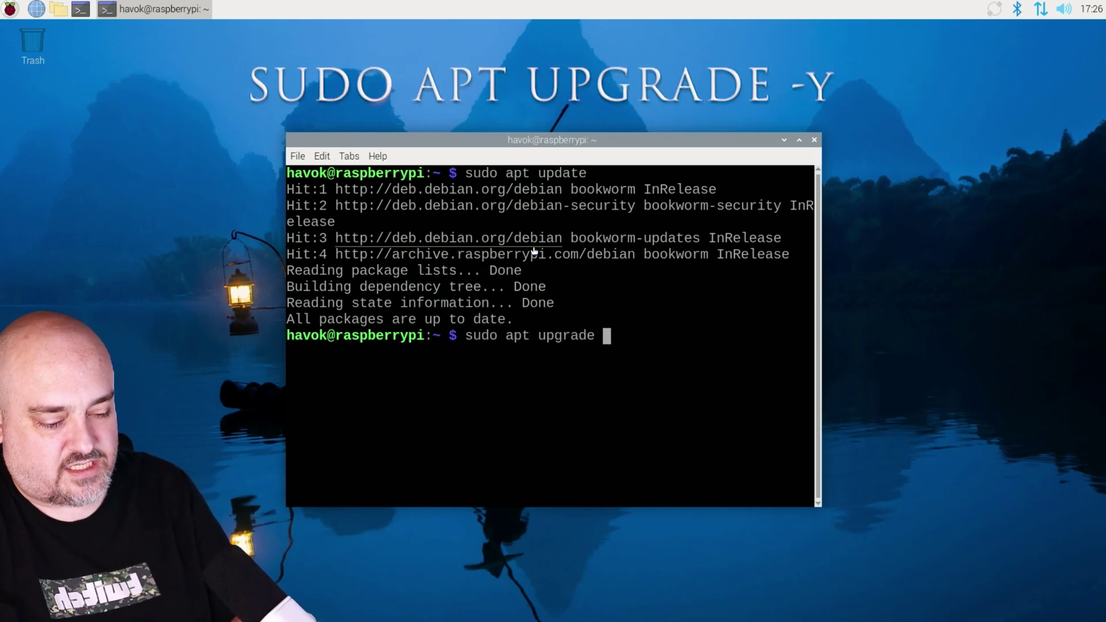
{"action": "type", "text": "-y"}
{"action": "key", "text": "Return"}
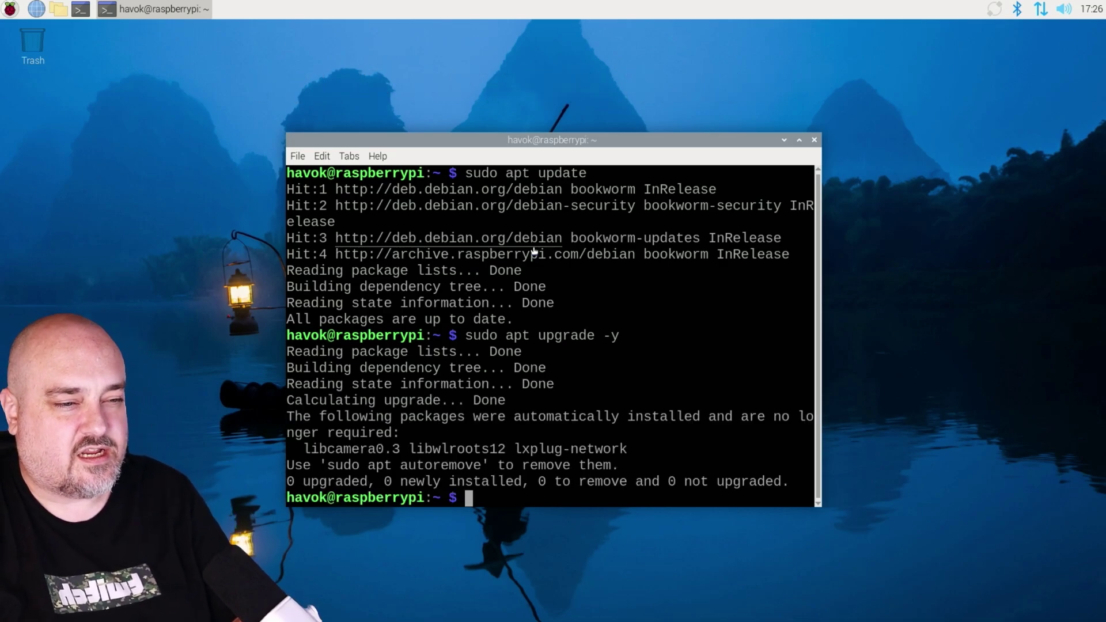
{"action": "type", "text": "clear"}
{"action": "key", "text": "Return"}
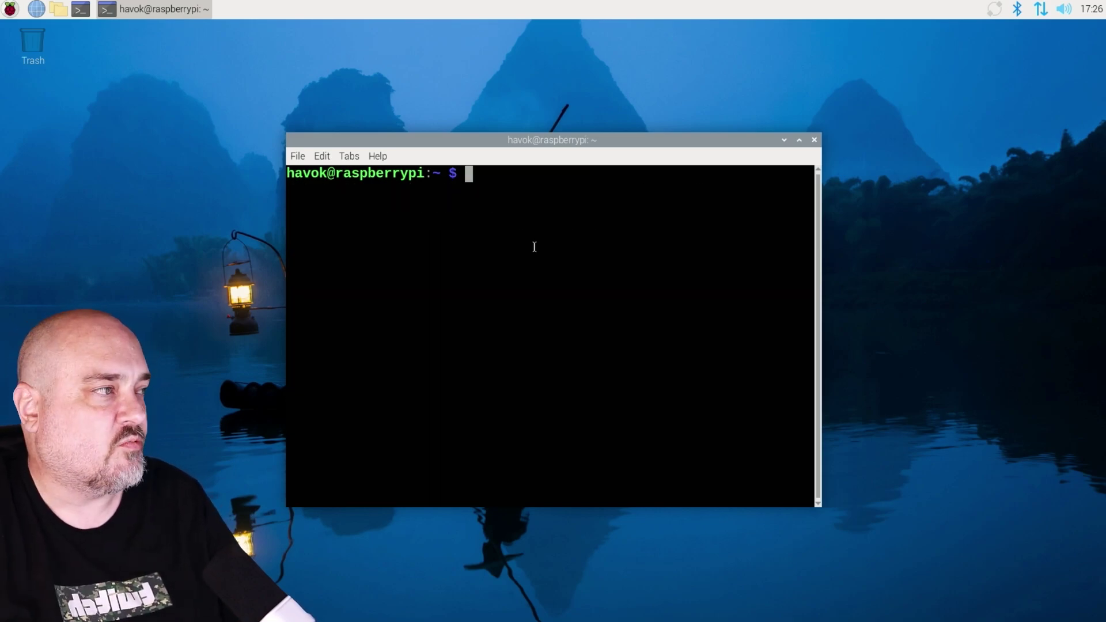
Step: Run 'sudo apt install git' and type the git clone command for RetroPie-Setup
{"action": "type", "text": "sudo "}
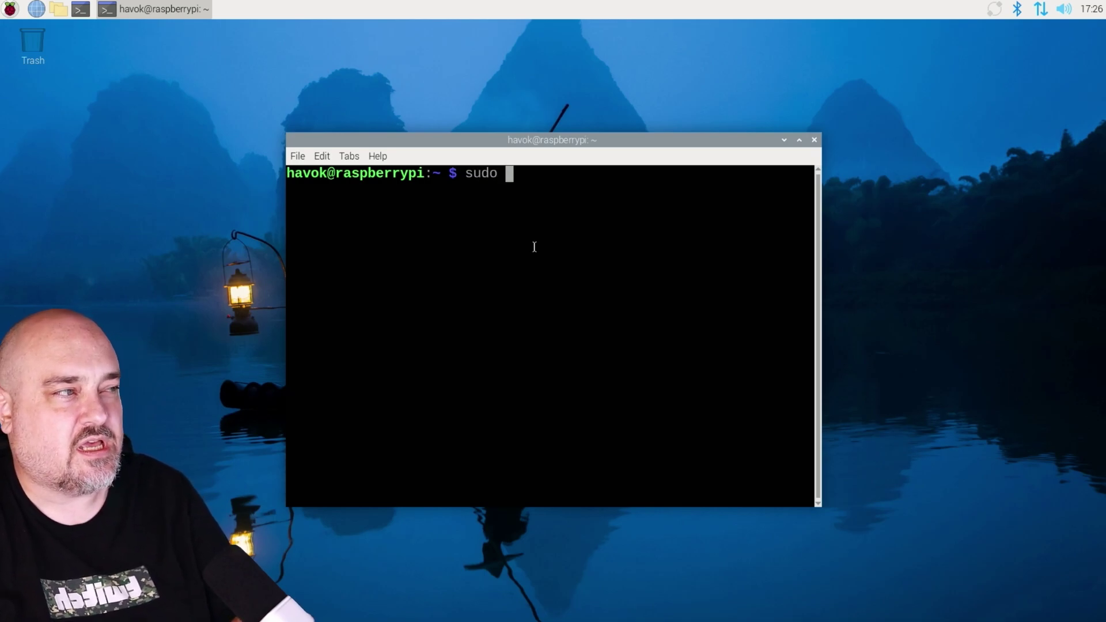
{"action": "type", "text": "apt insta"}
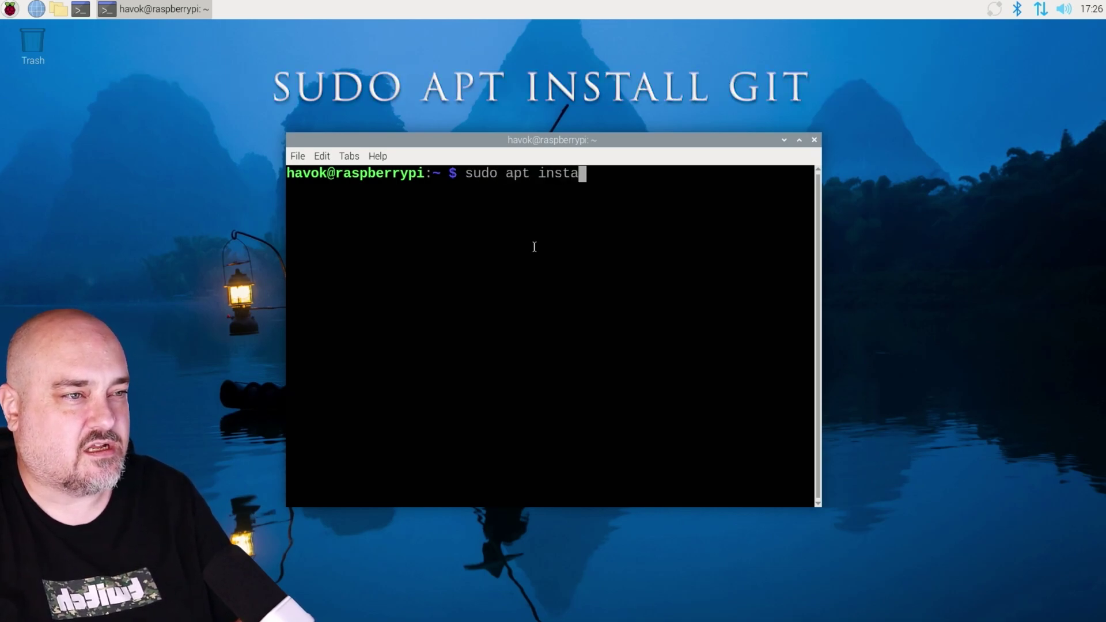
{"action": "type", "text": "ll git"}
{"action": "key", "text": "Return"}
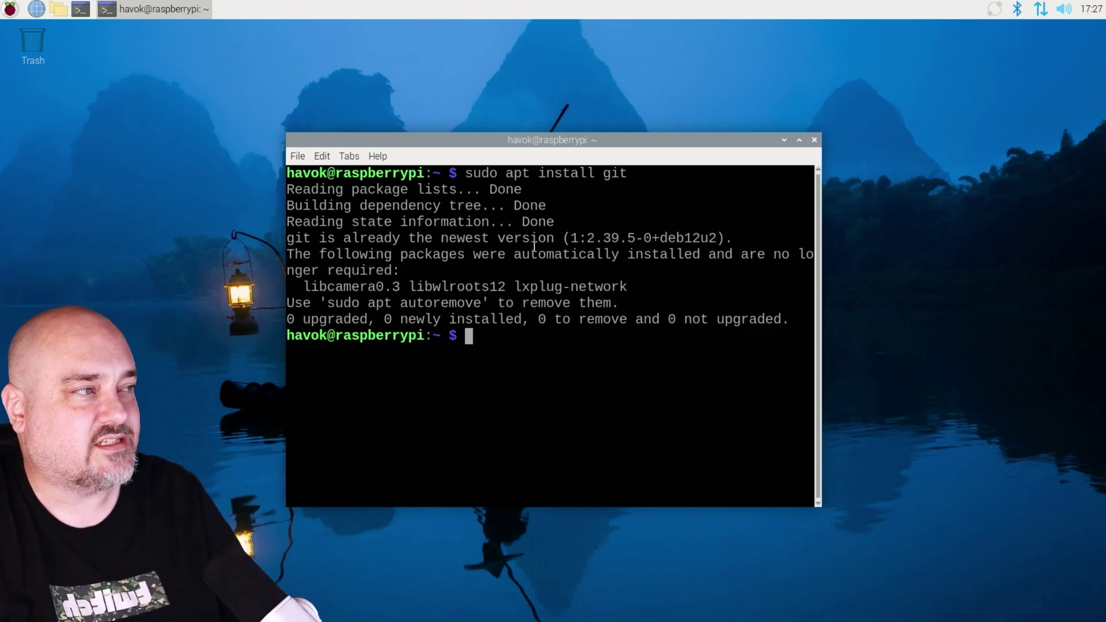
{"action": "type", "text": "git clone https://github.com/"}
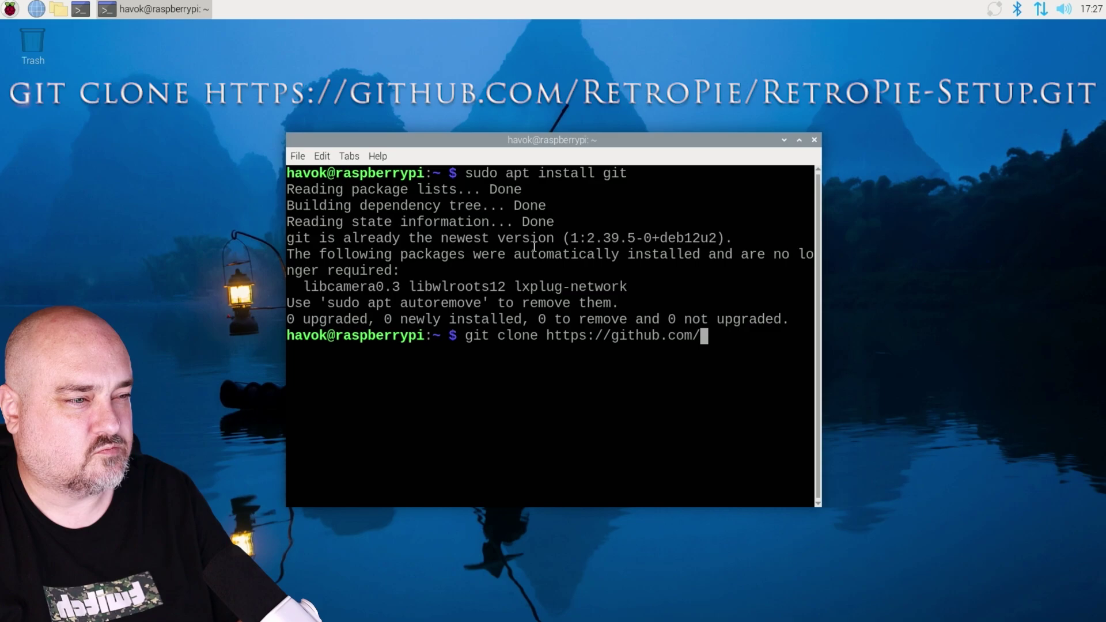
{"action": "type", "text": "RetroPie/RetroPi-"}
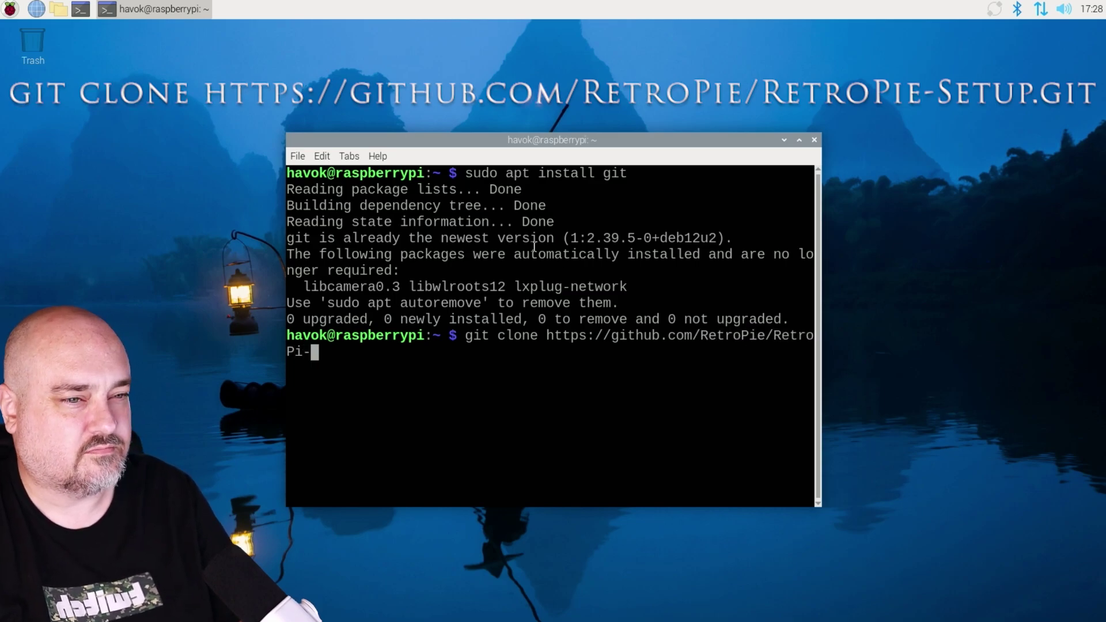
{"action": "key", "text": "BackSpace"}
{"action": "type", "text": "e-Setup."}
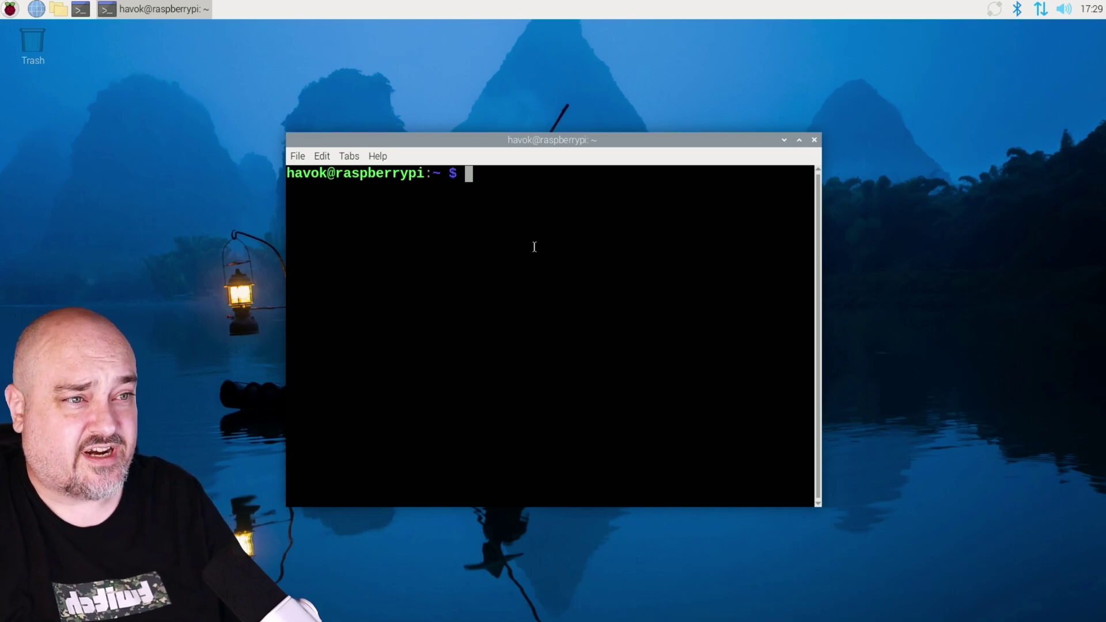
Step: List the home folder, cd into RetroPie-Setup via Tab completion, and list its files
{"action": "type", "text": "ls"}
{"action": "key", "text": "Return"}
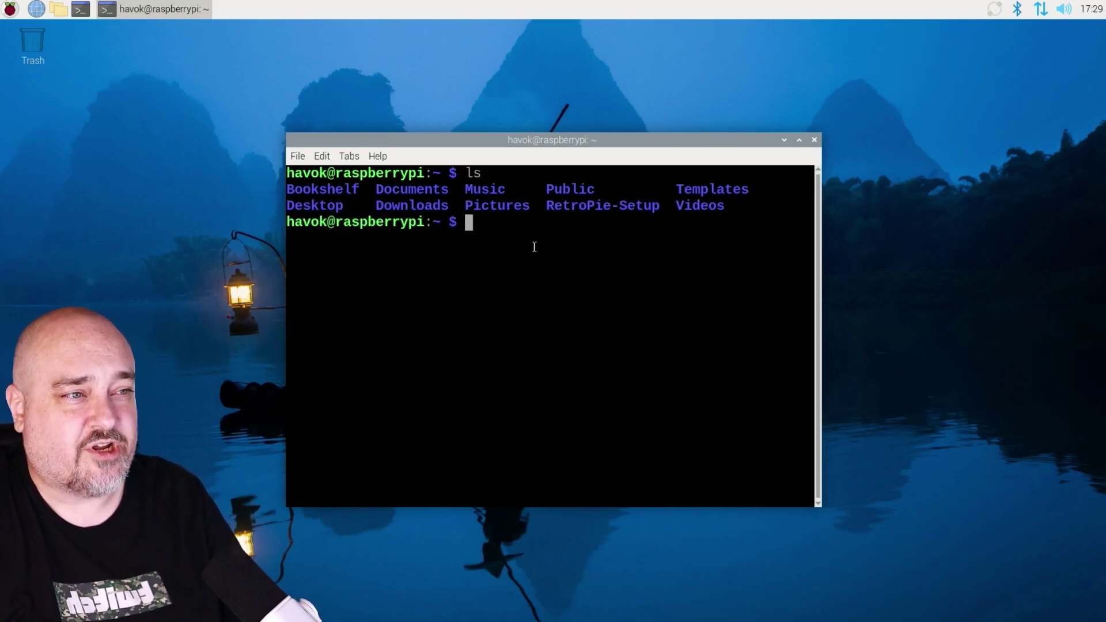
{"action": "type", "text": "cd Re"}
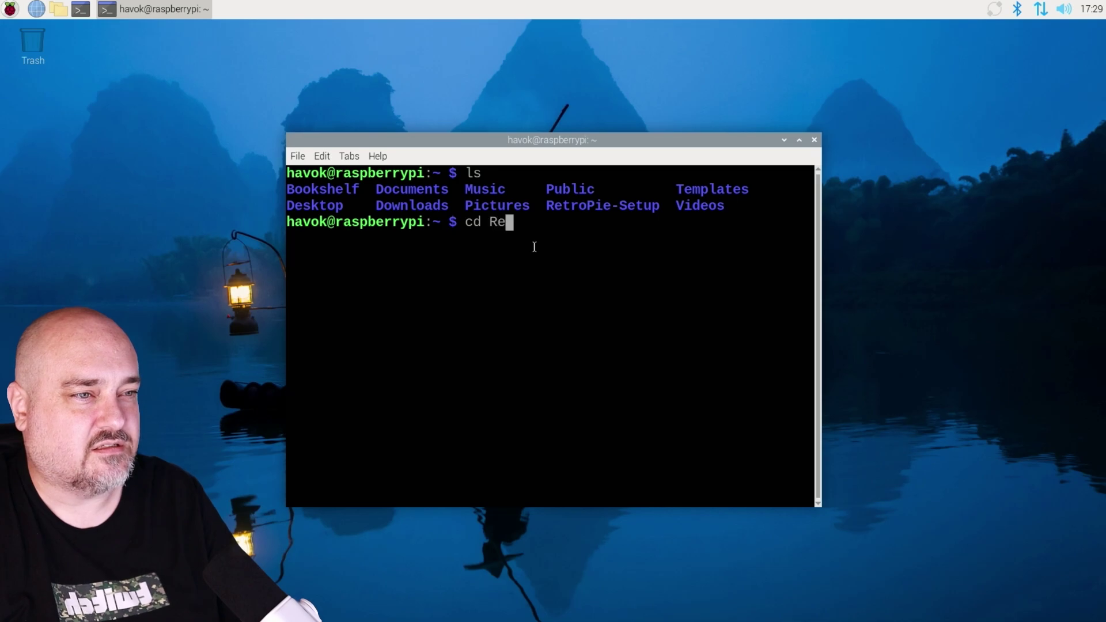
{"action": "key", "text": "Tab"}
{"action": "key", "text": "Return"}
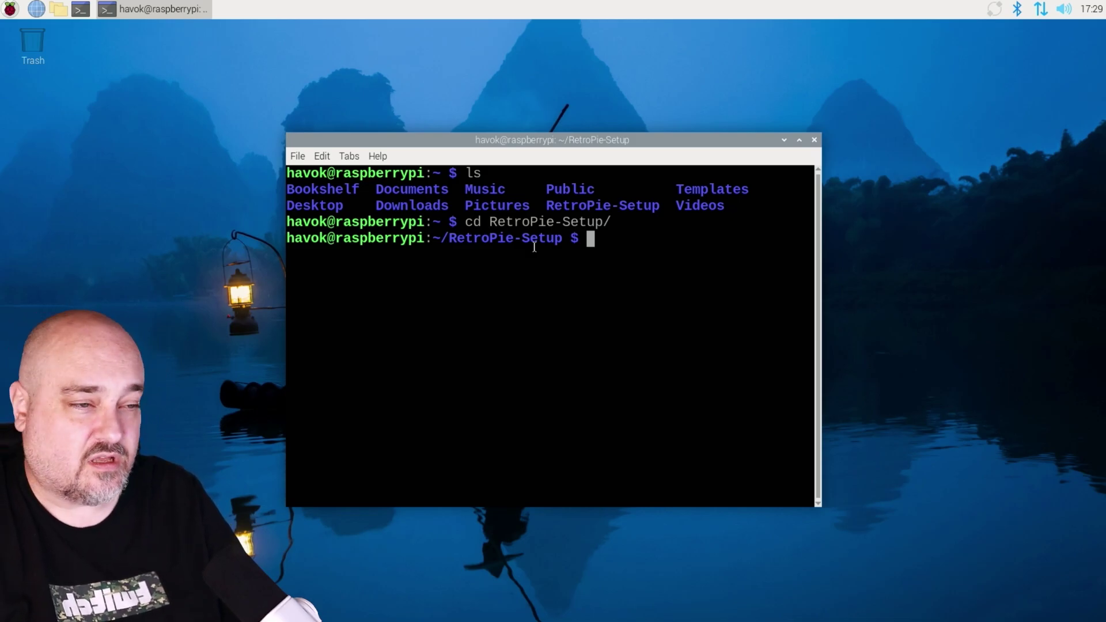
{"action": "type", "text": "ls"}
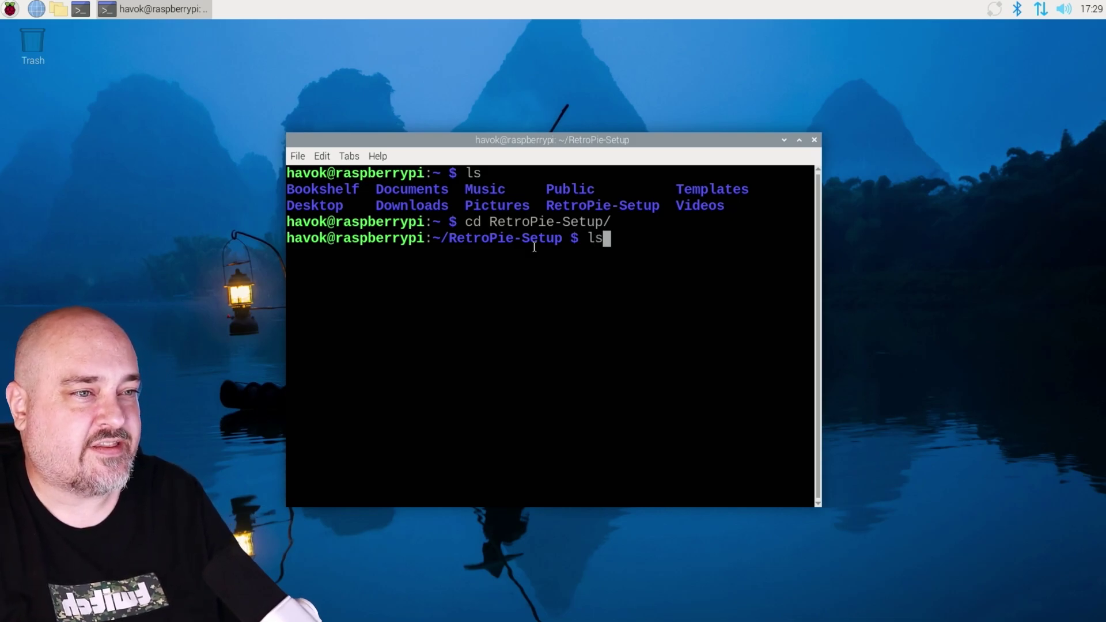
{"action": "key", "text": "Return"}
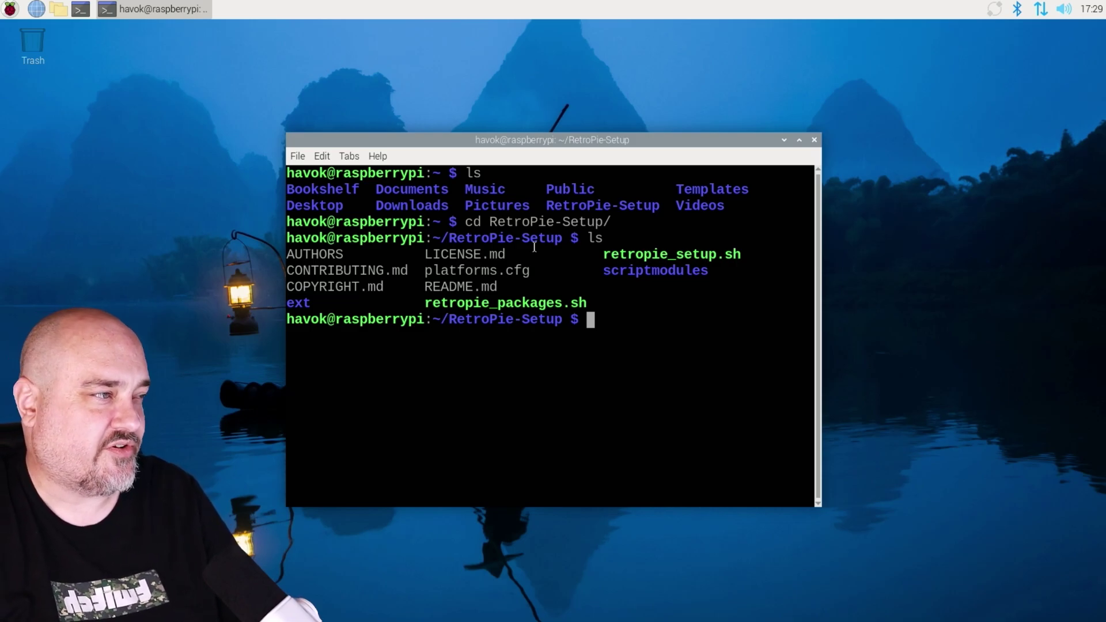
Step: Make retropie_setup.sh executable with 'chmod +x'
{"action": "type", "text": "chmod "}
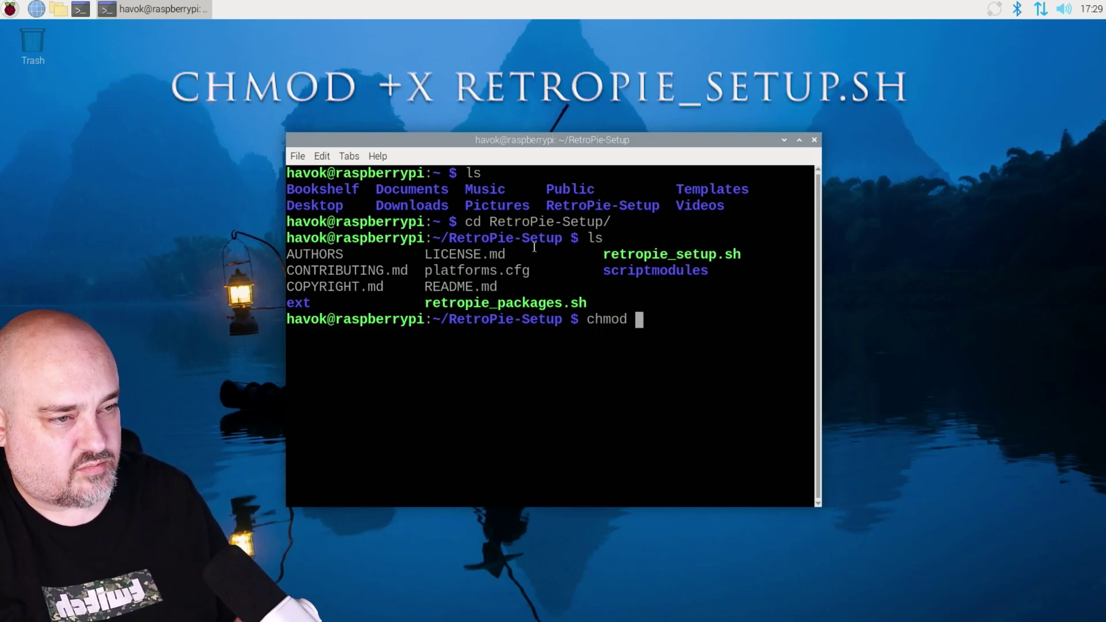
{"action": "type", "text": "+x retropie_"}
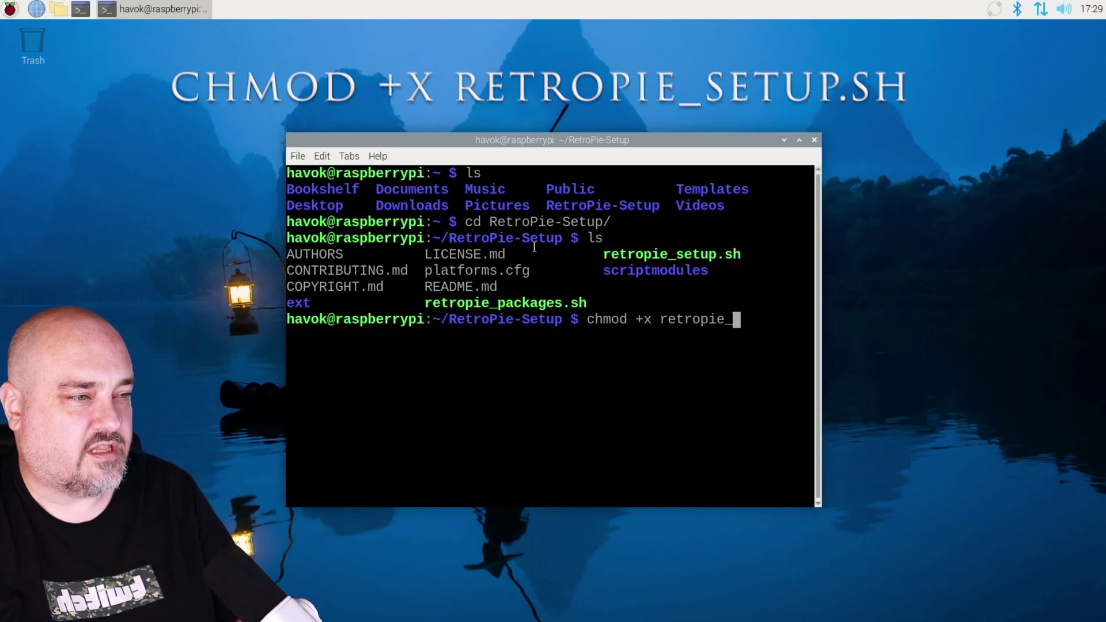
{"action": "type", "text": "s"}
{"action": "key", "text": "Tab"}
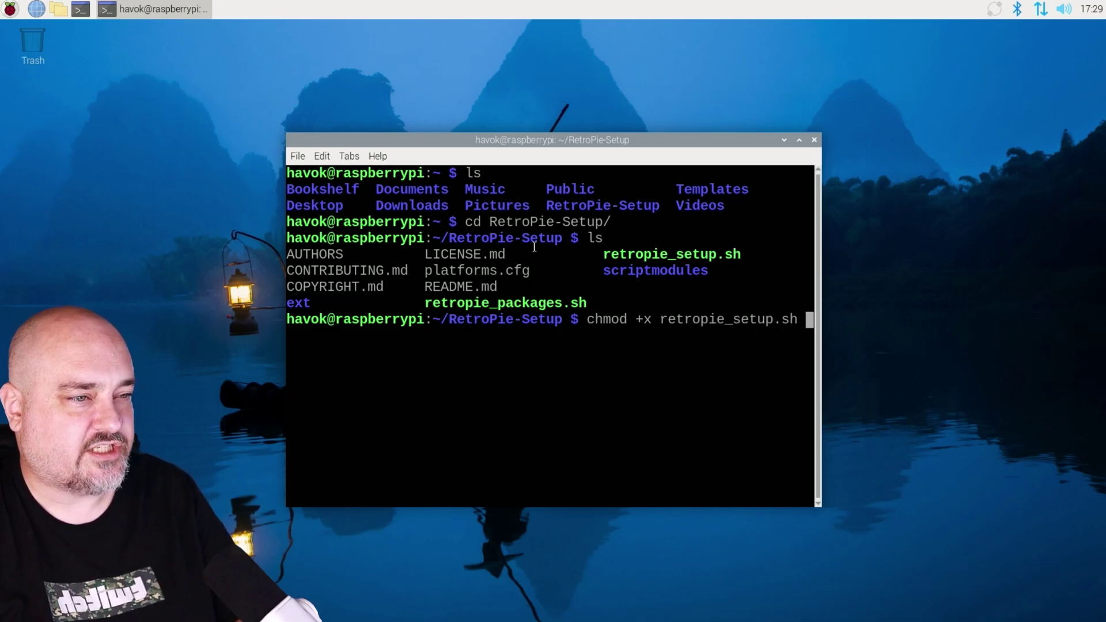
{"action": "key", "text": "Return"}
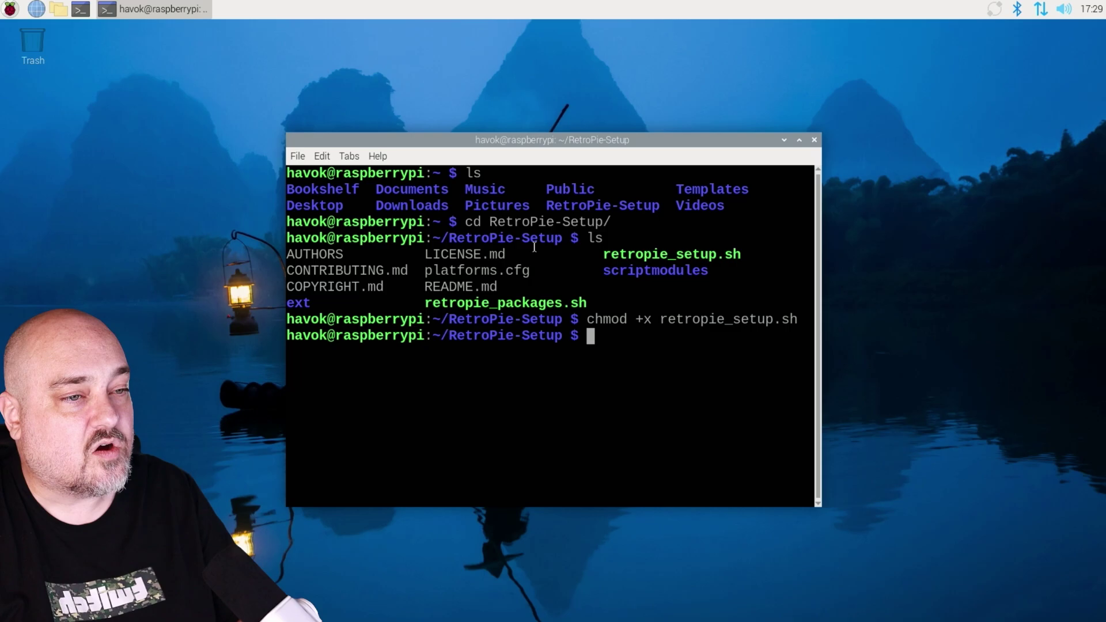
Step: Enter 'sudo ./retropie_setup.sh' using Tab completion to launch the setup script
{"action": "type", "text": "sudo ./"}
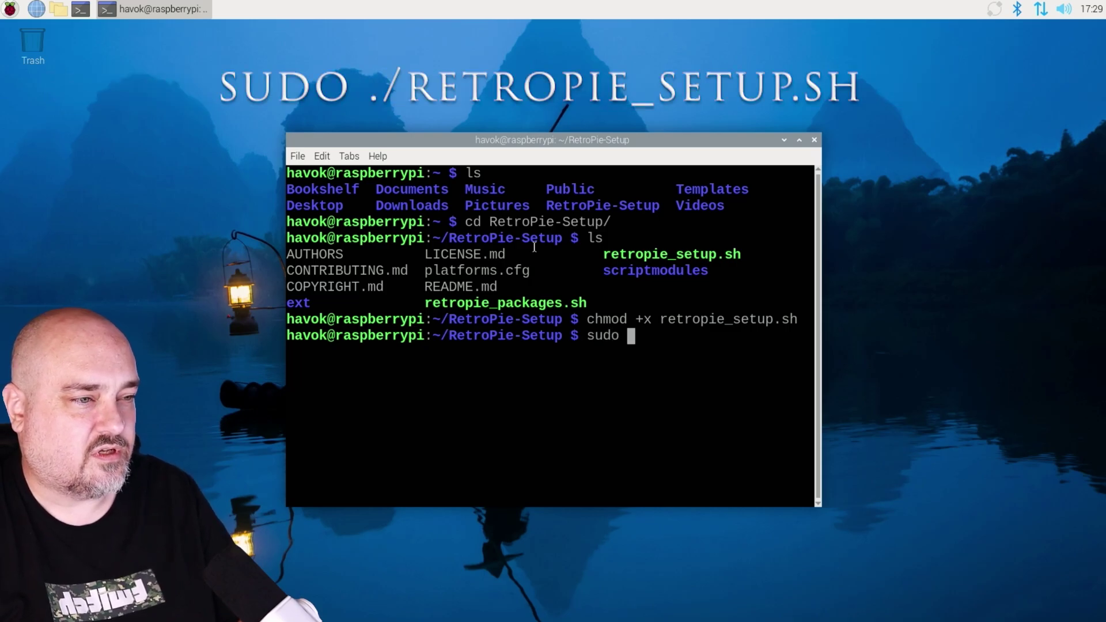
{"action": "type", "text": "retro"}
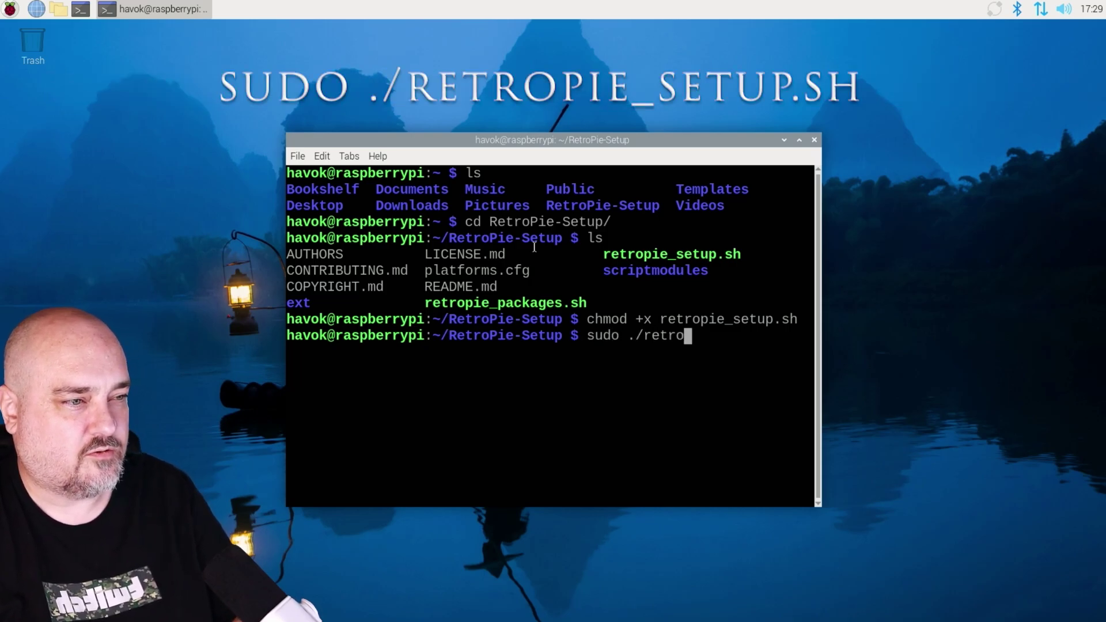
{"action": "type", "text": "p"}
{"action": "key", "text": "Tab"}
{"action": "type", "text": "s"}
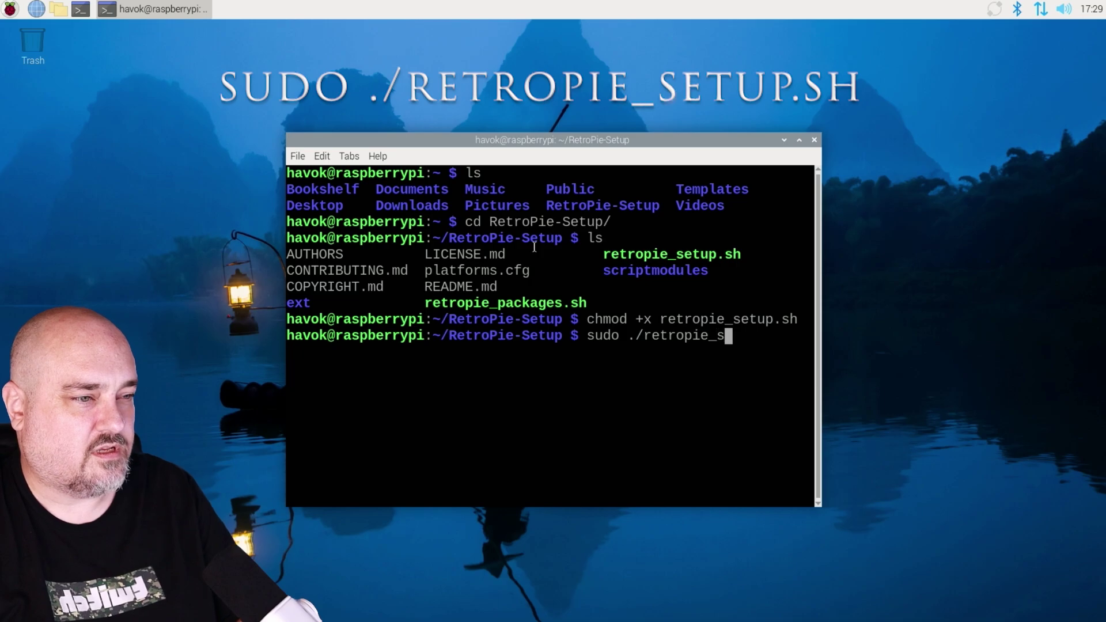
{"action": "key", "text": "Tab"}
Step: Run the setup script as root and dismiss the licence notice and 64-bit support warning
{"action": "key", "text": "Return"}
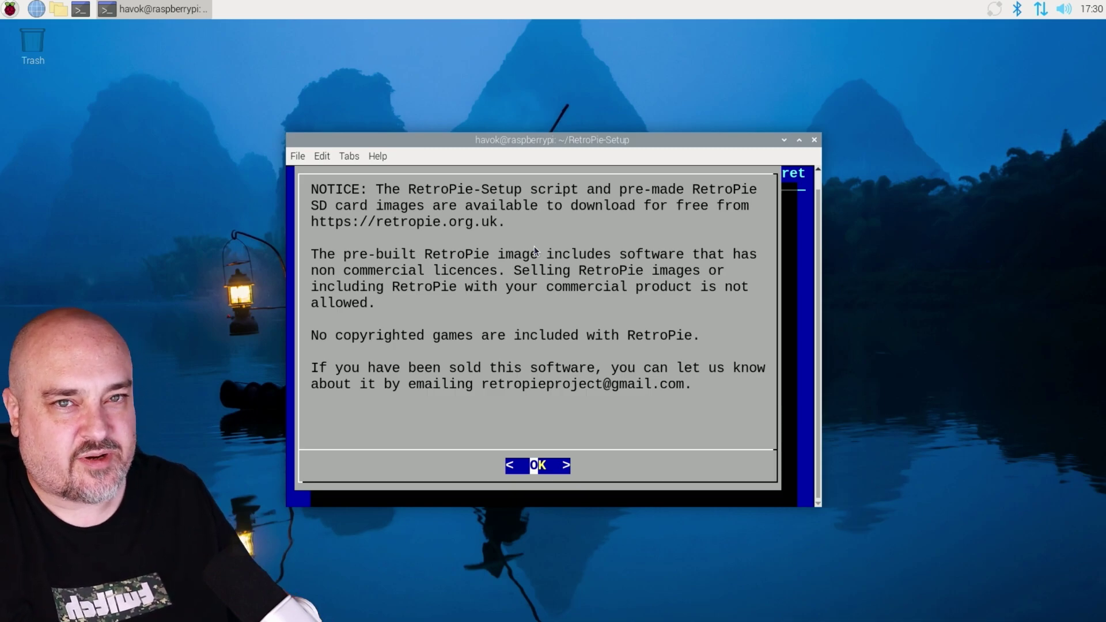
{"action": "key", "text": "Return"}
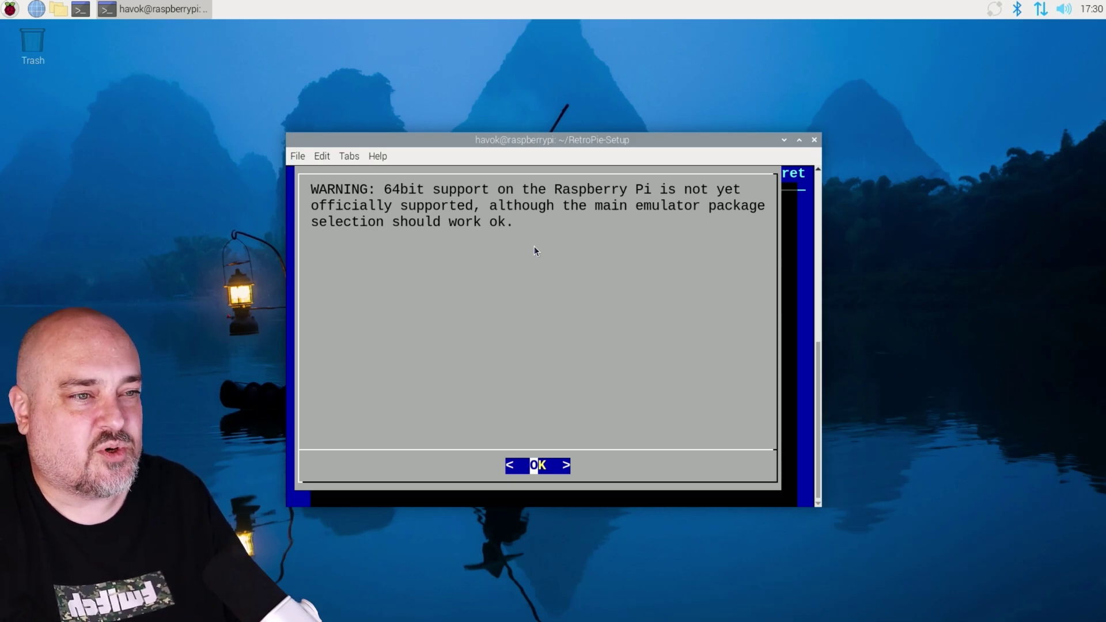
{"action": "key", "text": "Return"}
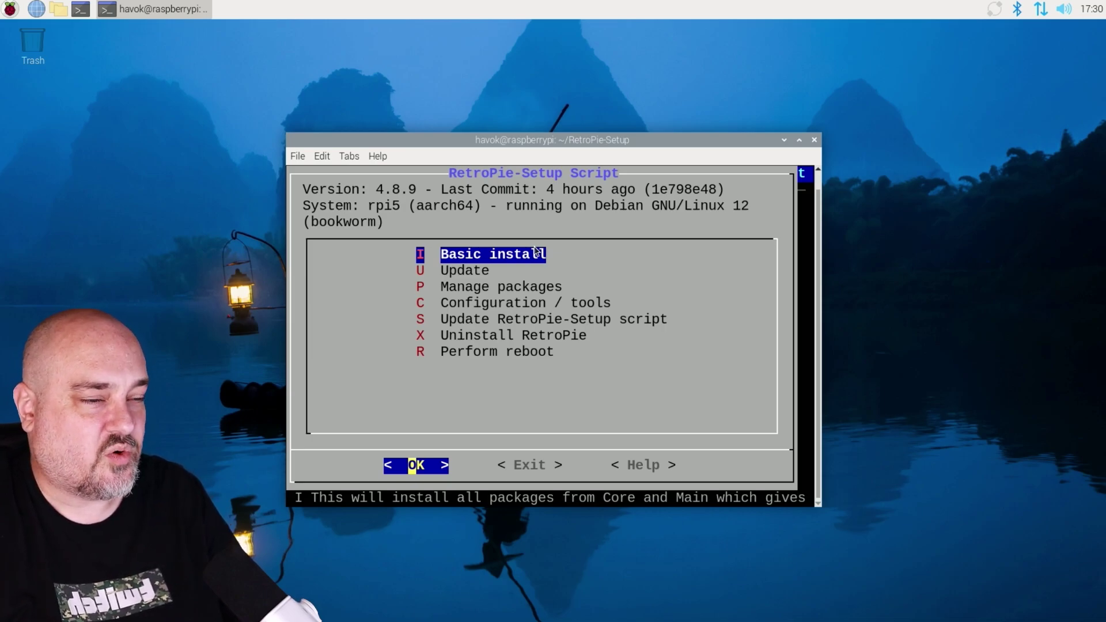
Step: Confirm 'Yes' to the basic install, then interrupt the running build with Ctrl+C
{"action": "key", "text": "Return"}
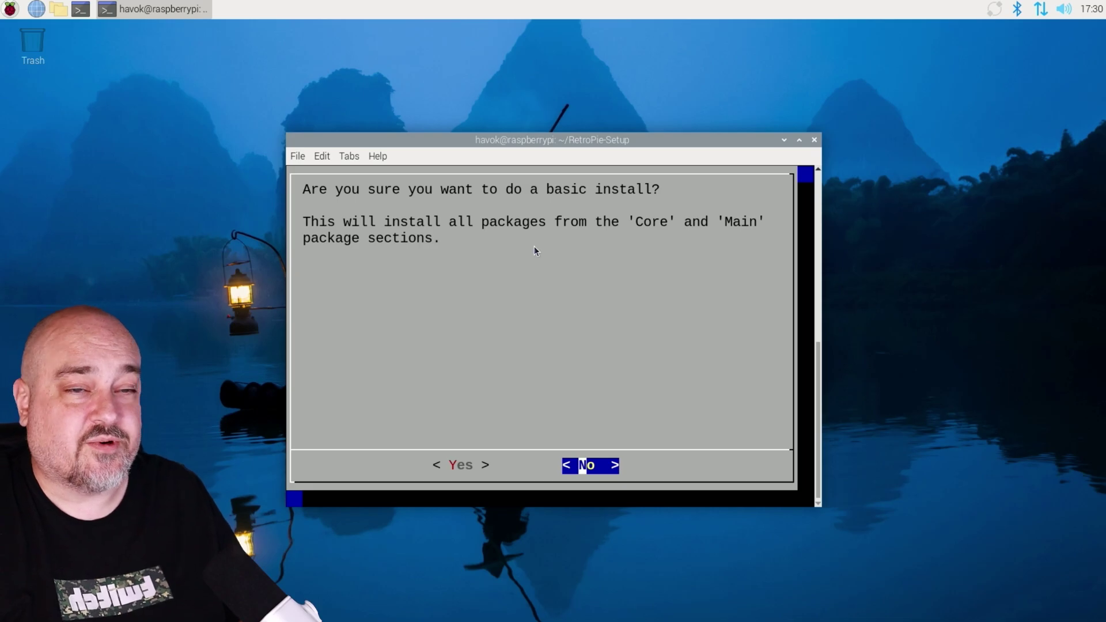
{"action": "key", "text": "Left"}
{"action": "key", "text": "Return"}
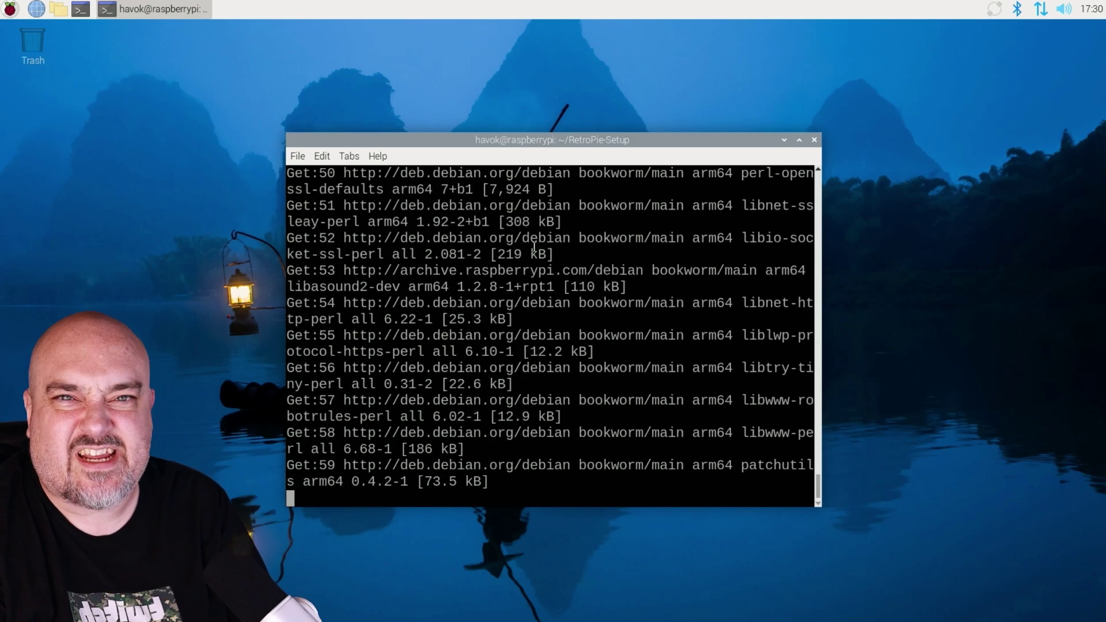
{"action": "key", "text": "ctrl+c"}
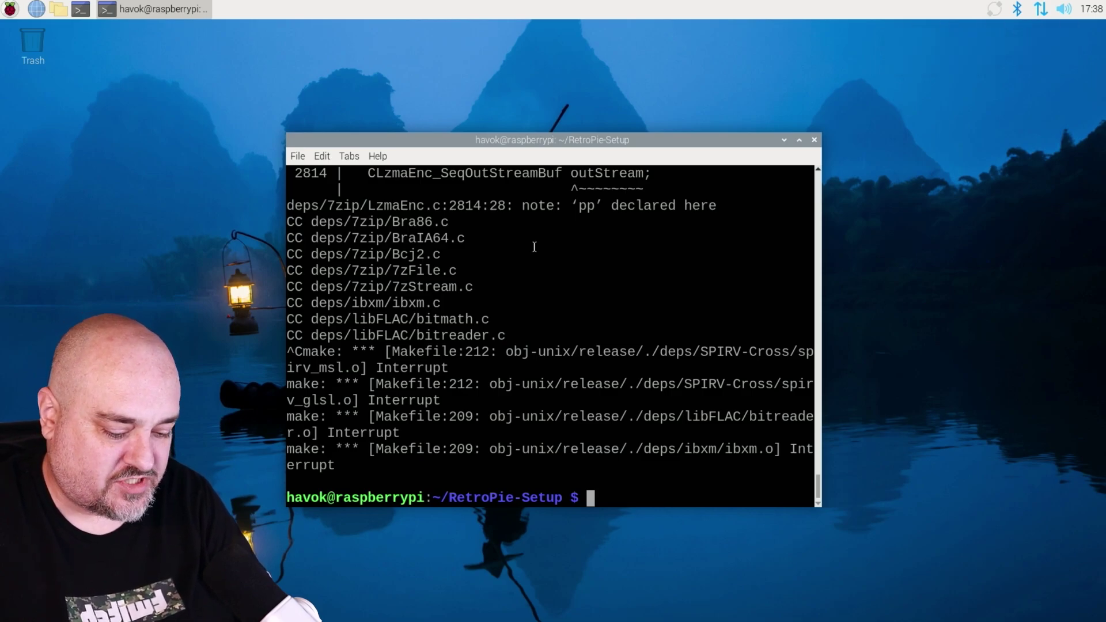
Step: Relaunch the RetroPie setup script from command history and dismiss the 64-bit warning
{"action": "key", "text": "Up"}
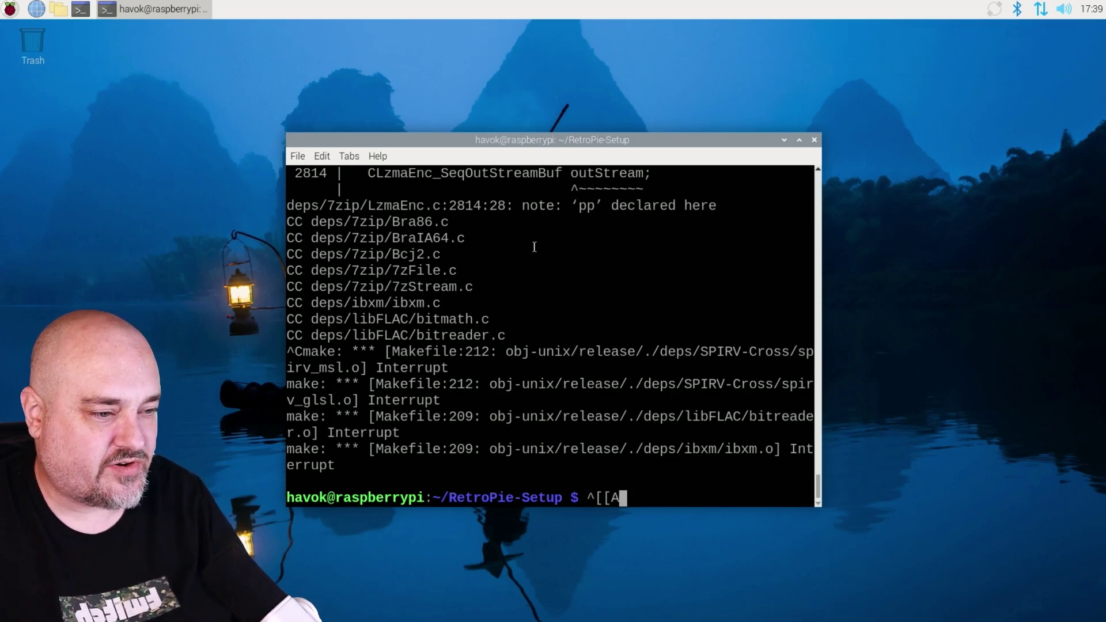
{"action": "key", "text": "Up"}
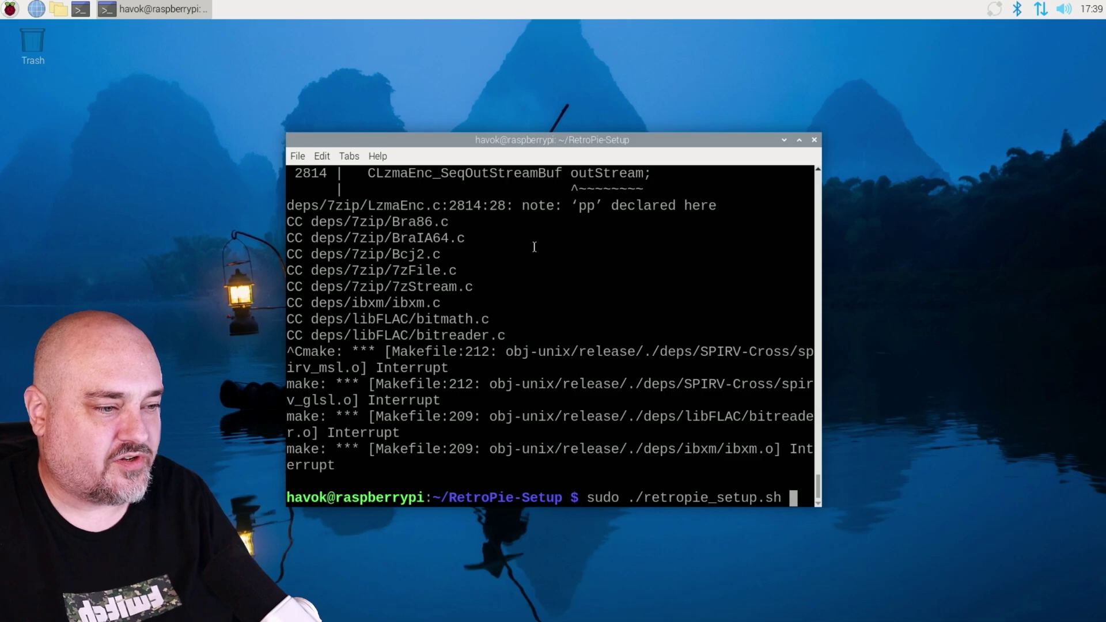
{"action": "key", "text": "Return"}
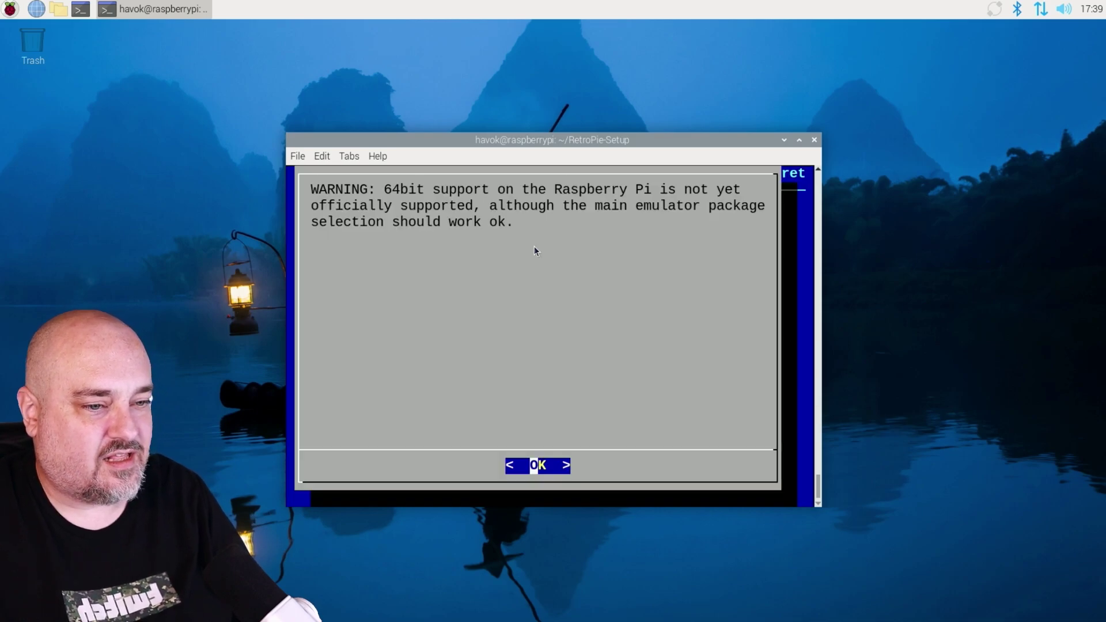
{"action": "key", "text": "Return"}
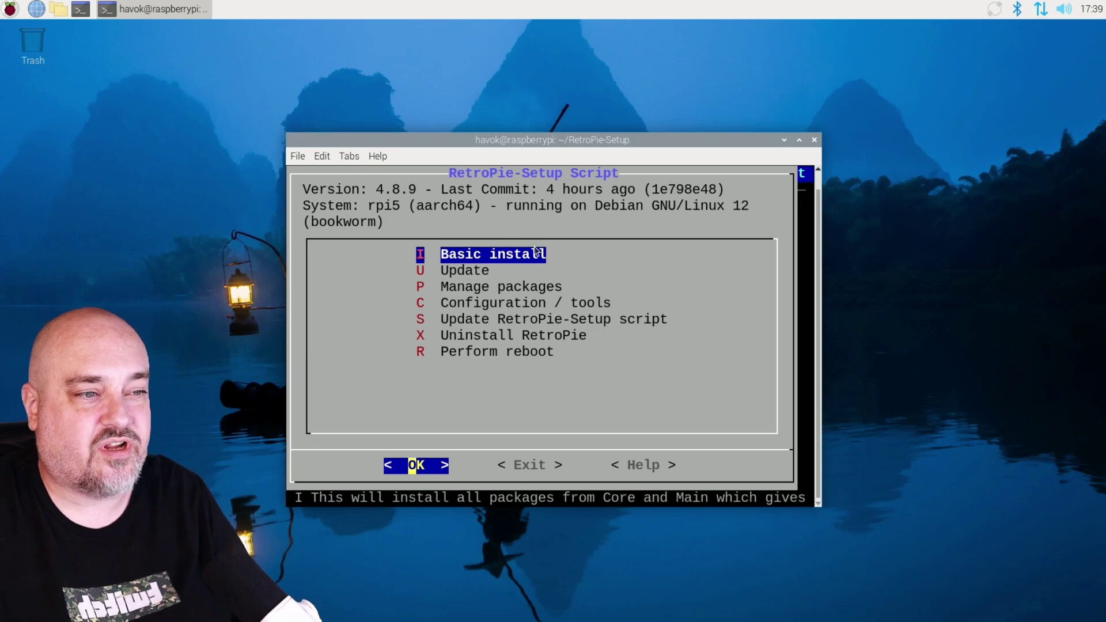
Step: Set autostart under Configuration / tools to 'Start EmulationStation at boot'
{"action": "key", "text": "Down"}
{"action": "key", "text": "Down"}
{"action": "key", "text": "Down"}
{"action": "key", "text": "Return"}
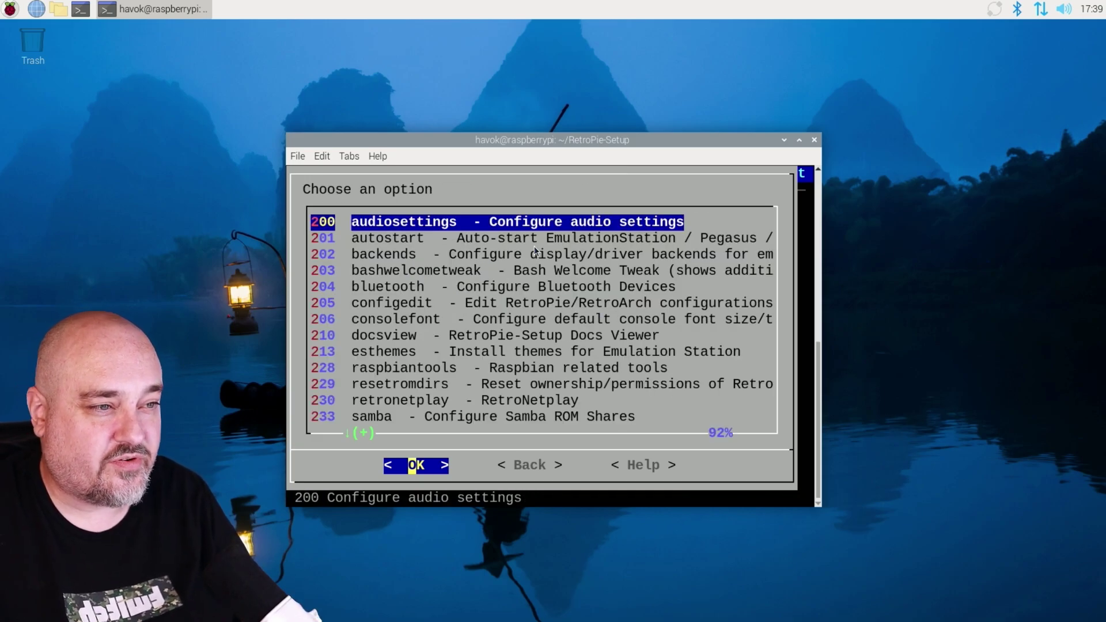
{"action": "key", "text": "Down"}
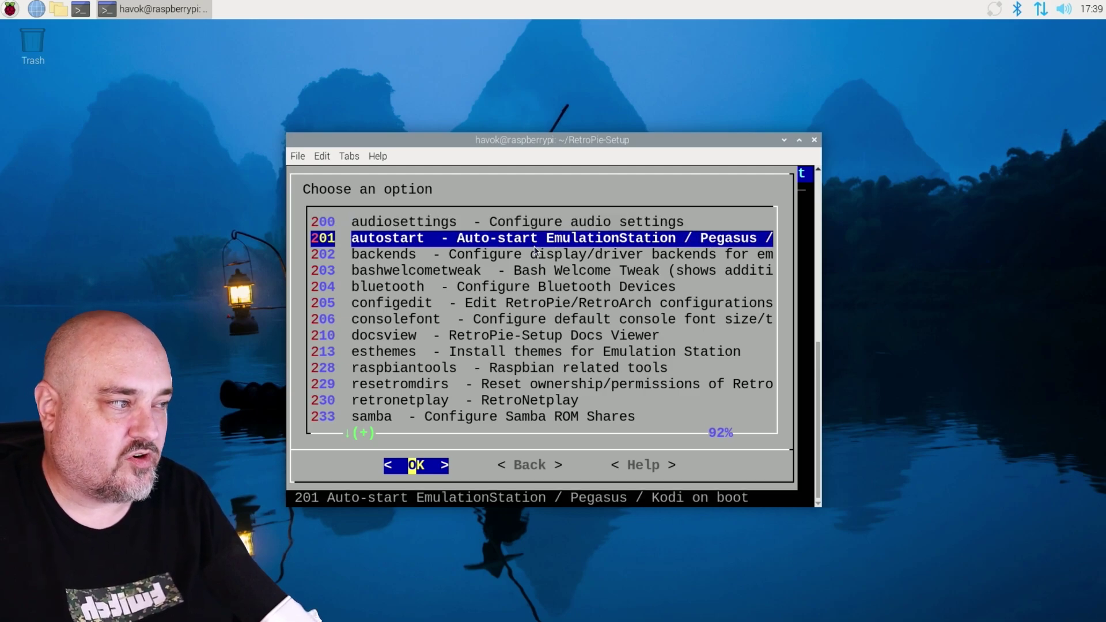
{"action": "key", "text": "Return"}
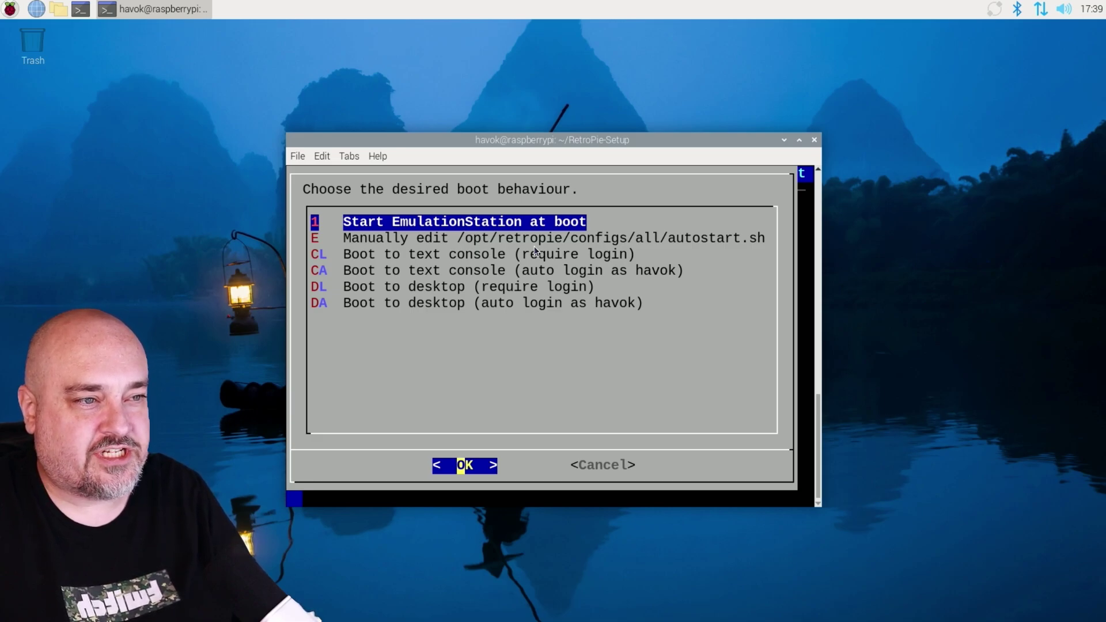
{"action": "key", "text": "Return"}
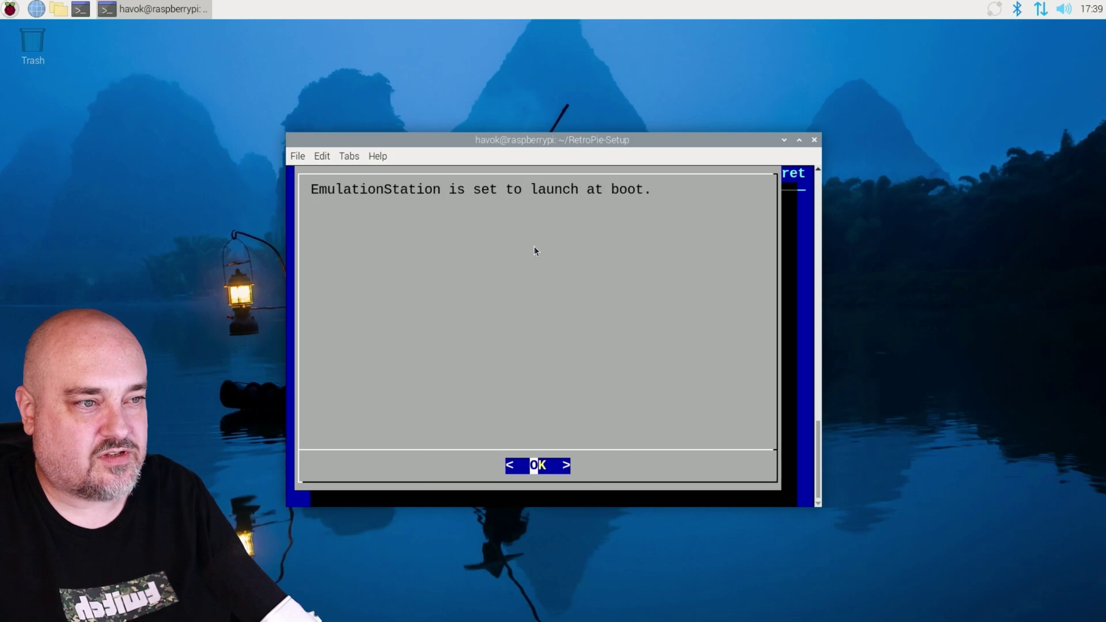
{"action": "key", "text": "Return"}
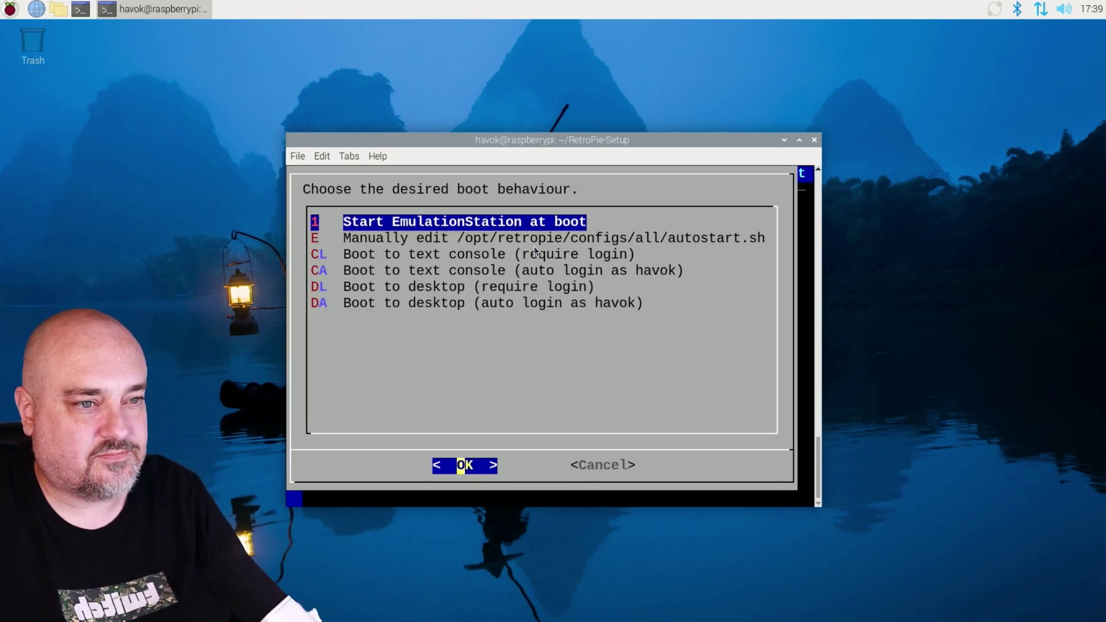
{"action": "key", "text": "Escape"}
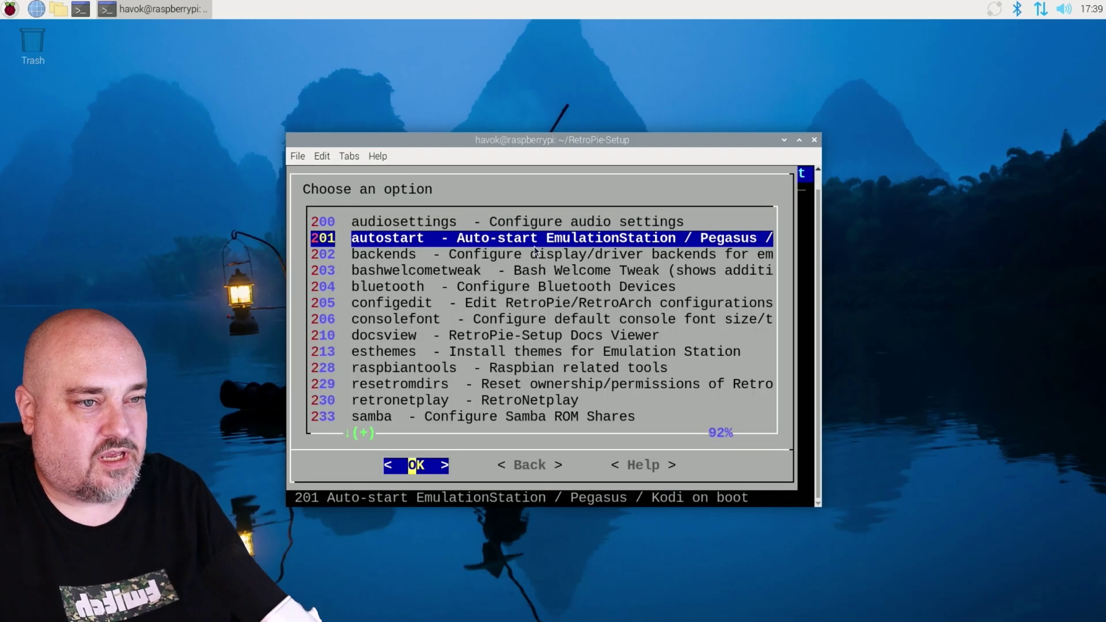
Step: Install 203 bashwelcometweak via 'Install Bash Welcome Tweak' and go back to the main menu
{"action": "key", "text": "Down"}
{"action": "key", "text": "Down"}
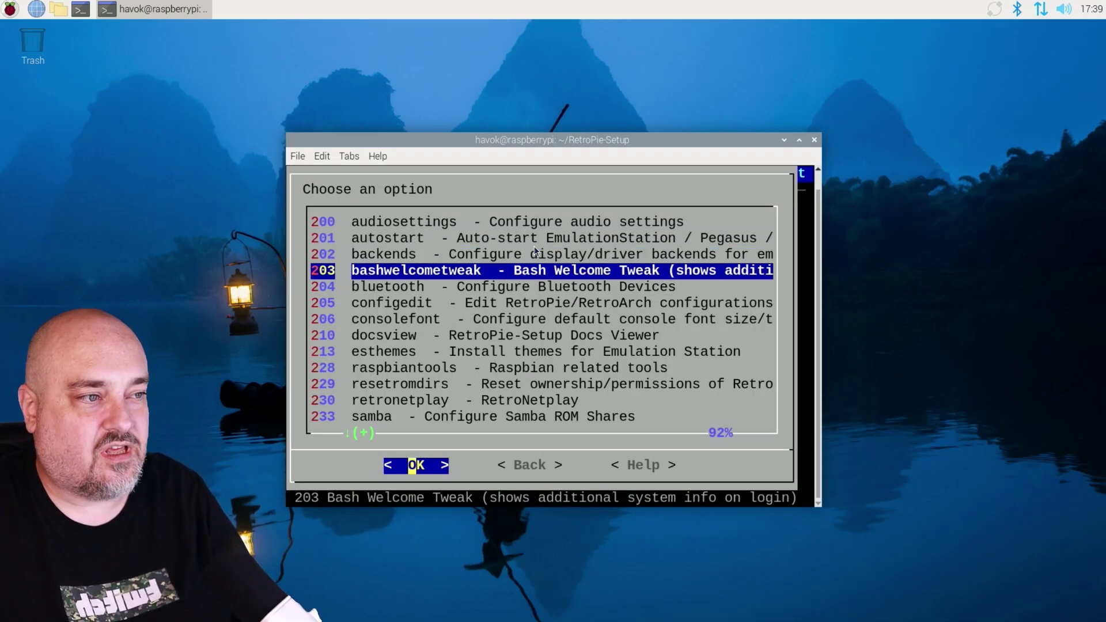
{"action": "key", "text": "Return"}
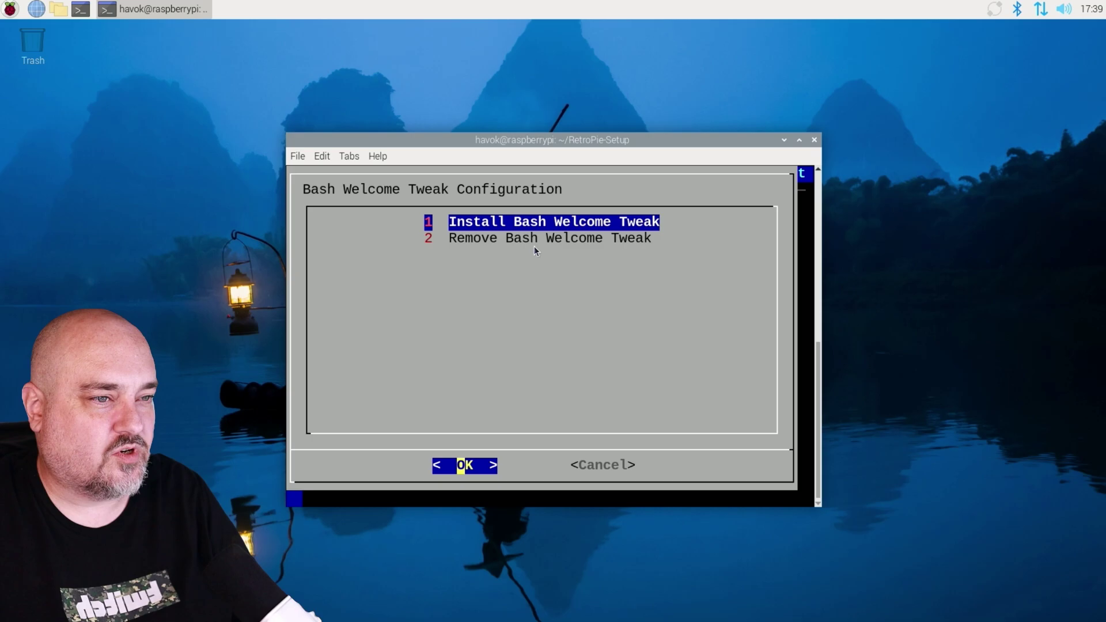
{"action": "key", "text": "Return"}
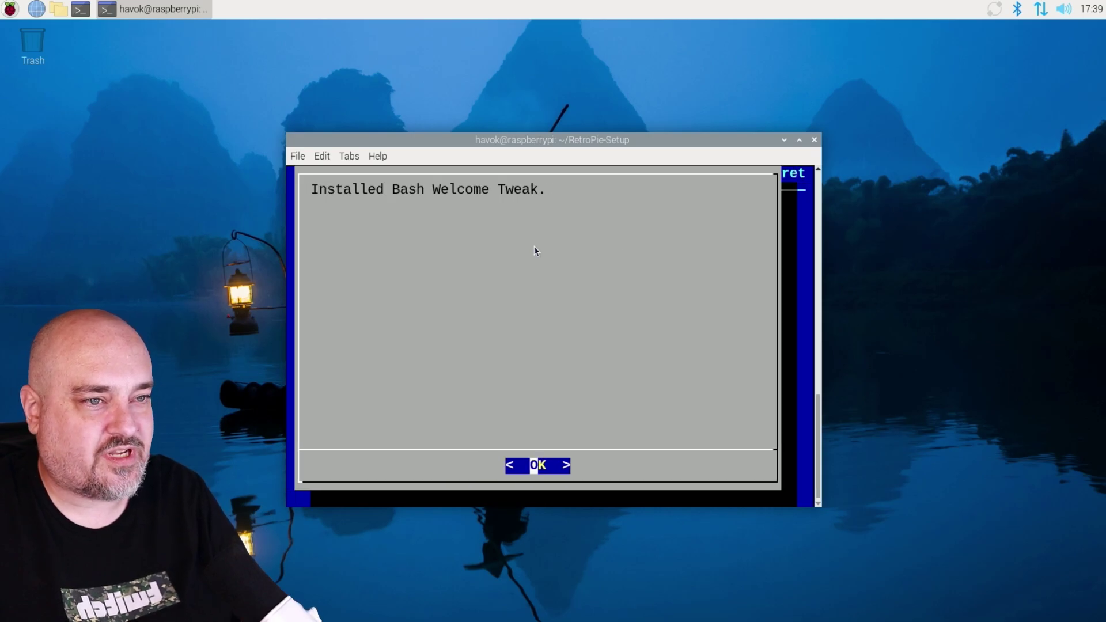
{"action": "key", "text": "Return"}
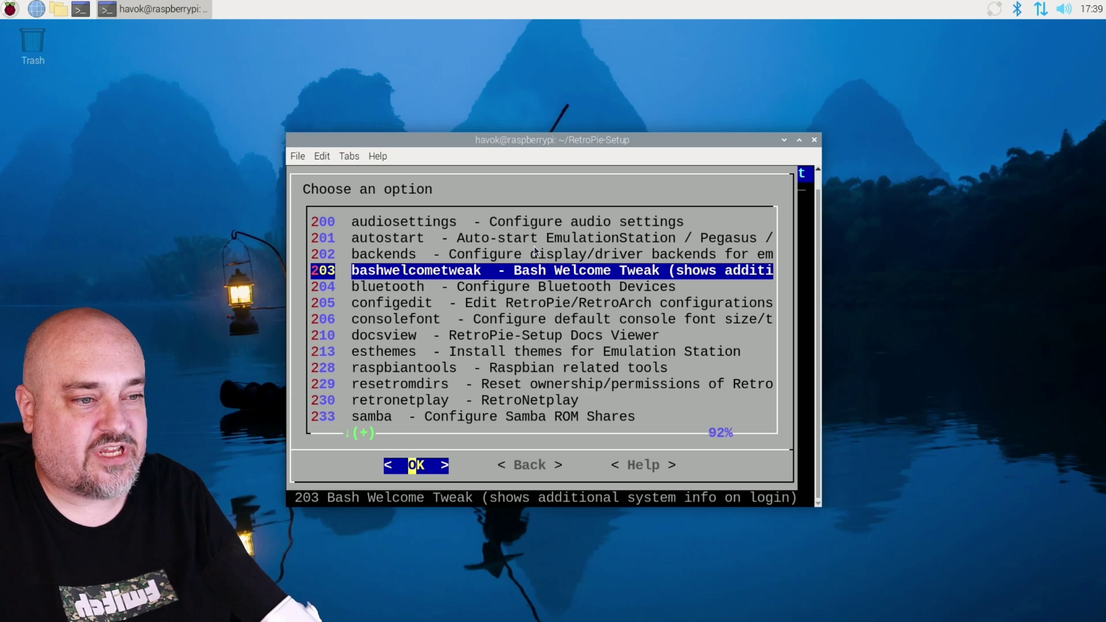
{"action": "key", "text": "Escape"}
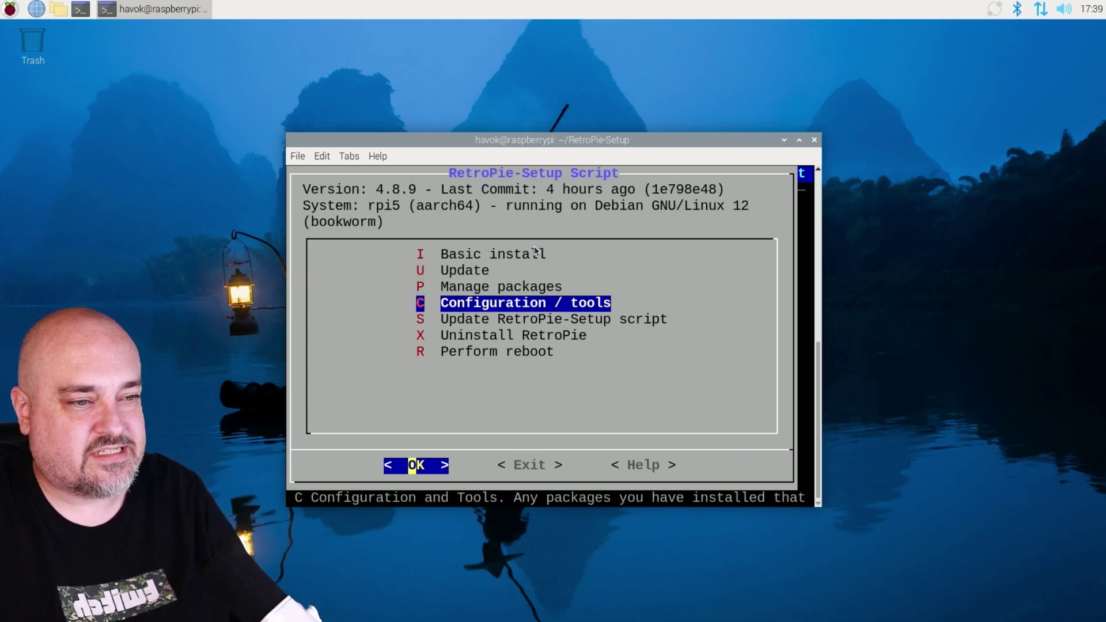
Step: Exit RetroPie-Setup and restart the Pi with 'sudo reboot'
{"action": "key", "text": "Escape"}
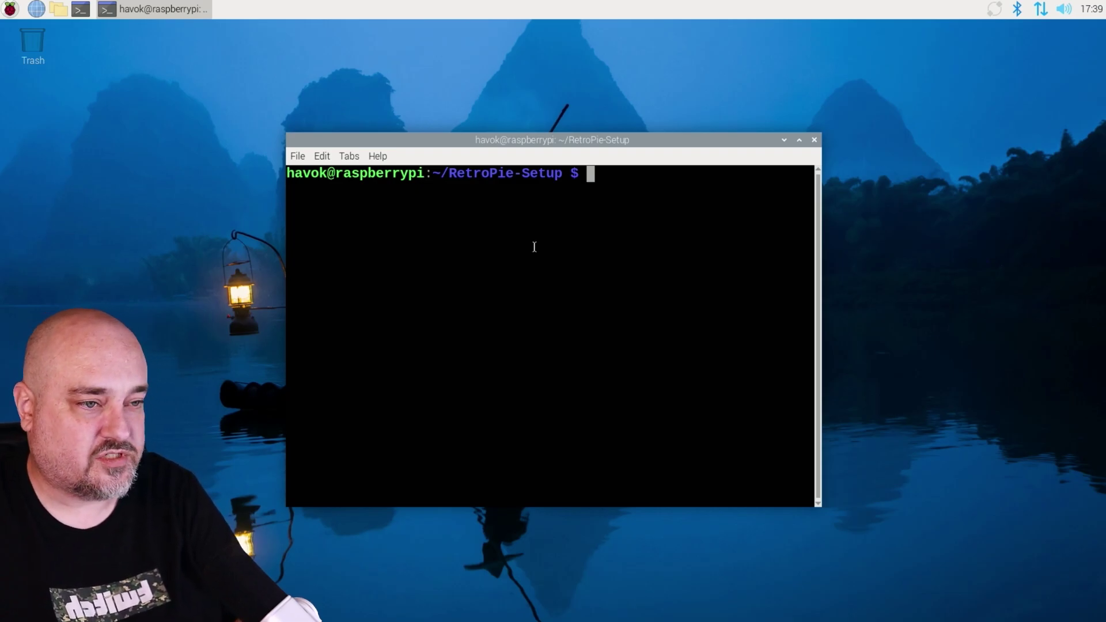
{"action": "type", "text": "sudo reboot"}
{"action": "key", "text": "Return"}
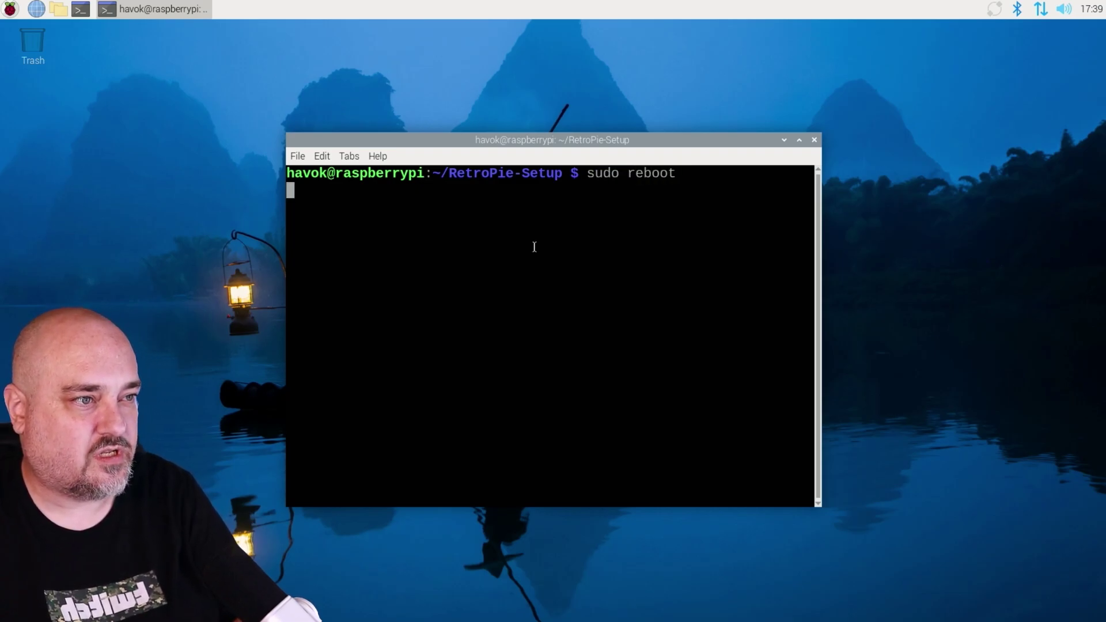